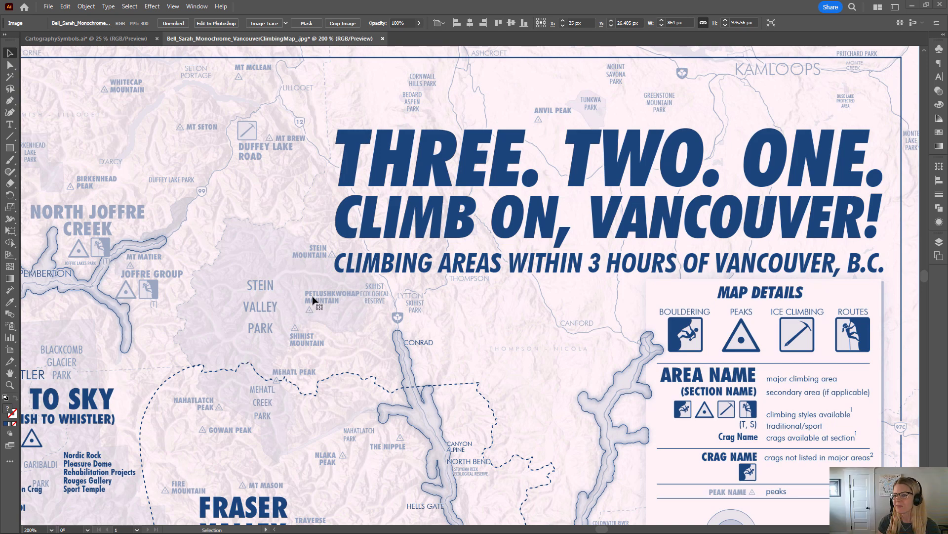
Pan the Vancouver climbing map toward the Sea to Sky areas and its western edge
left_click_drag(272, 288, 272, 215)
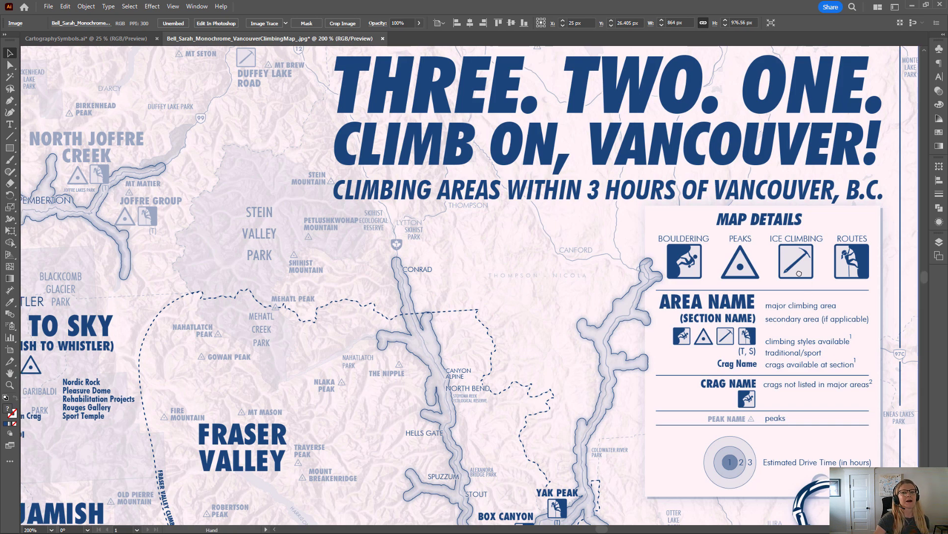
scroll(799, 273, "left", 2)
scroll(799, 273, "down", 1)
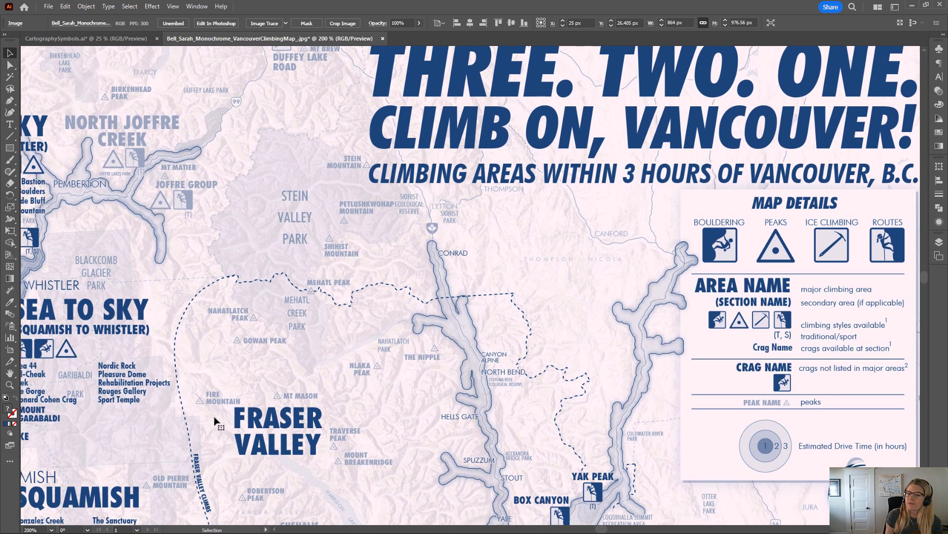
left_click_drag(215, 422, 308, 389)
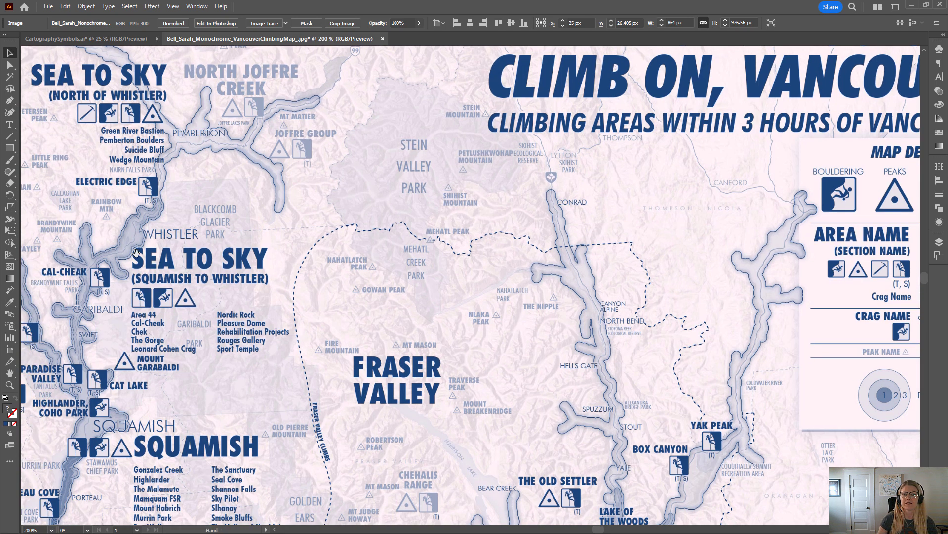
left_click_drag(136, 254, 187, 351)
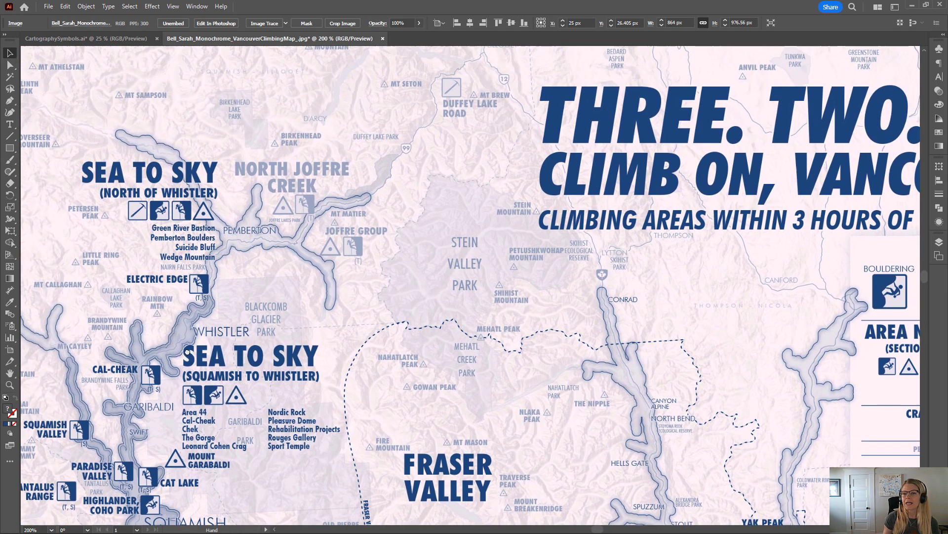
Open the Symbols panel in the expanded dock, enlarge it, and return to the climbing map
left_click(68, 38)
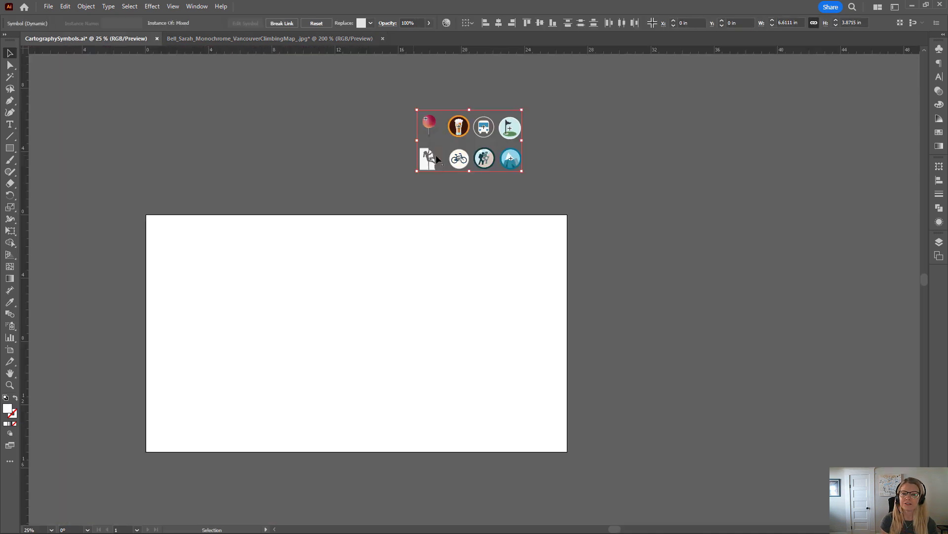
scroll(471, 129, "up", 2)
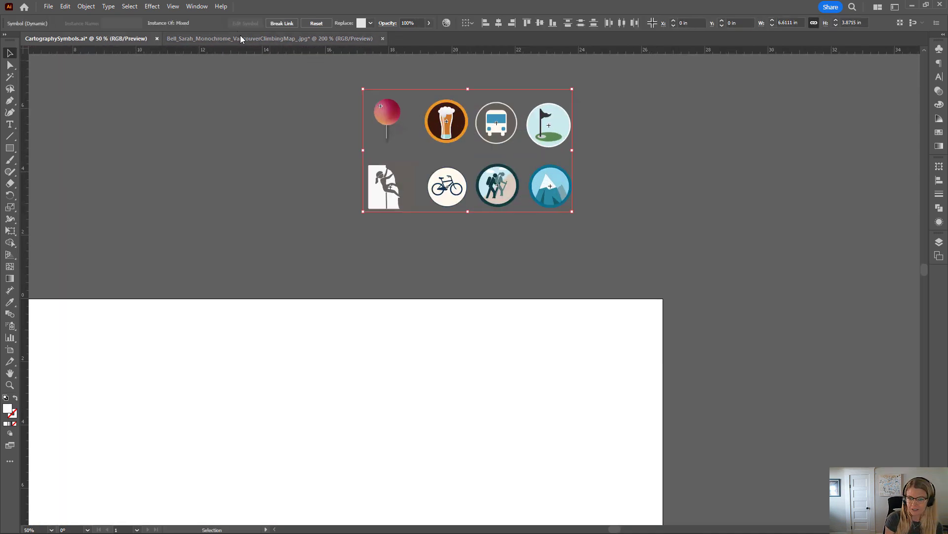
left_click(942, 34)
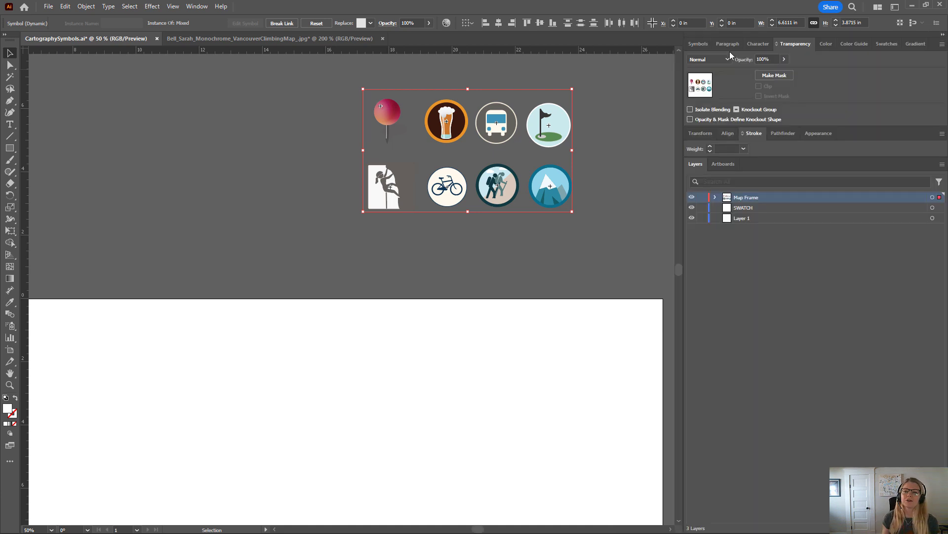
left_click(698, 43)
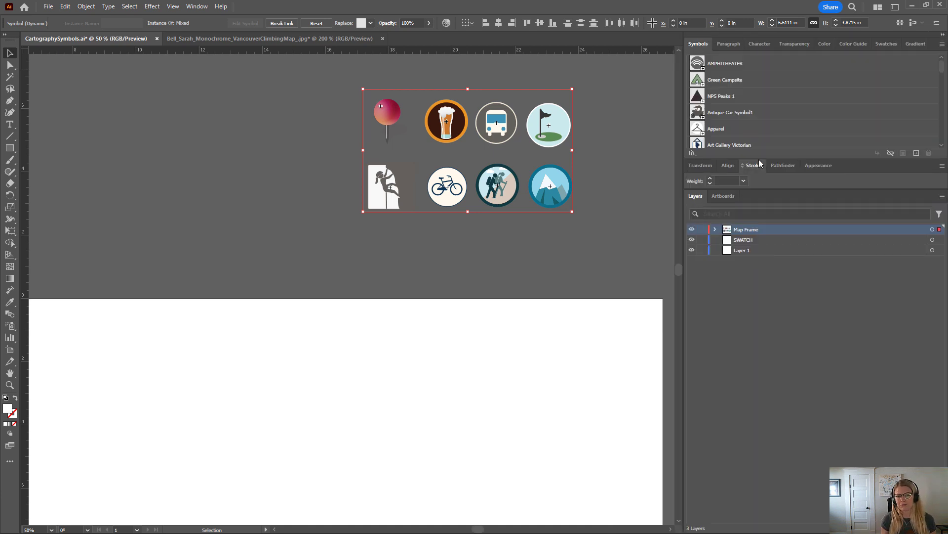
mouse_move(759, 160)
left_mouse_down()
mouse_move(701, 401)
mouse_move(664, 413)
left_mouse_up()
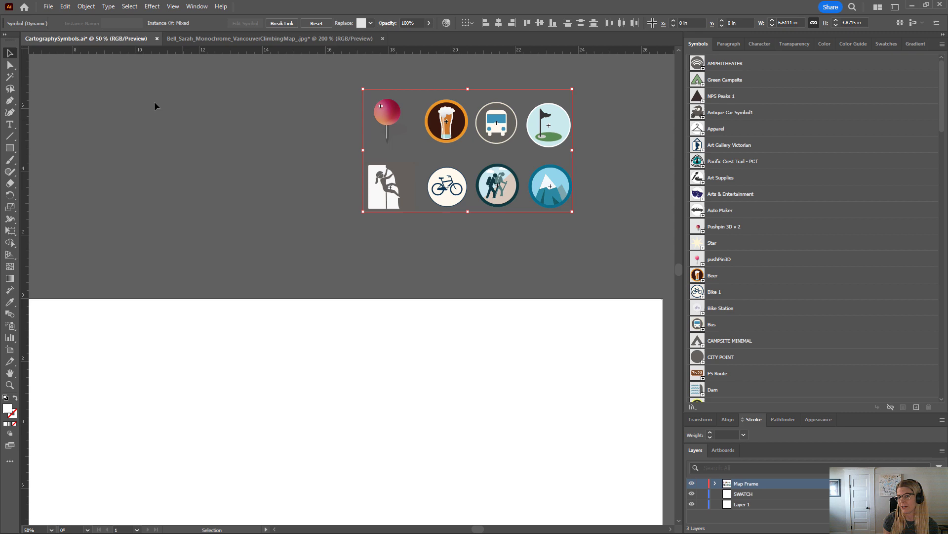
left_click(204, 39)
Collapse the side panels and scroll the climbing map over to its northern areas
scroll(269, 237, "down", 1)
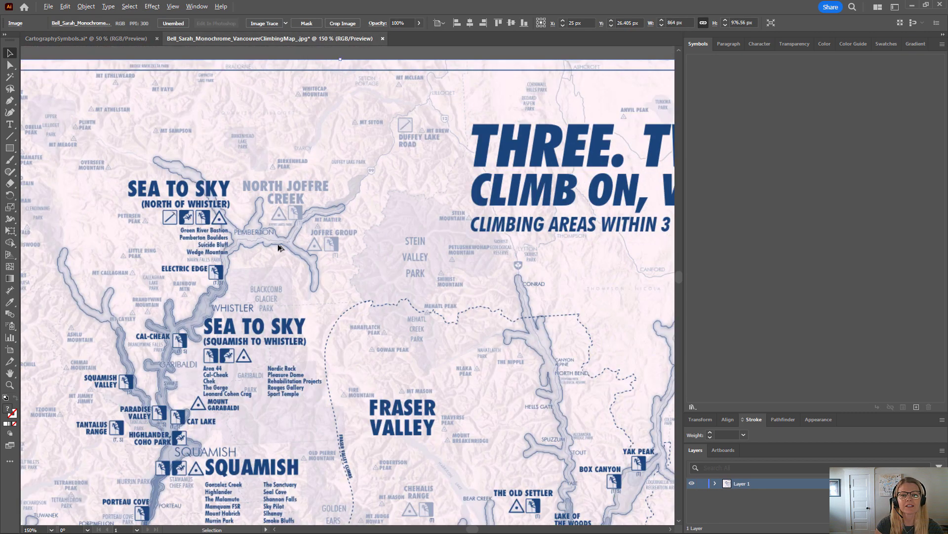
scroll(279, 247, "down", 1)
scroll(289, 172, "down", 5)
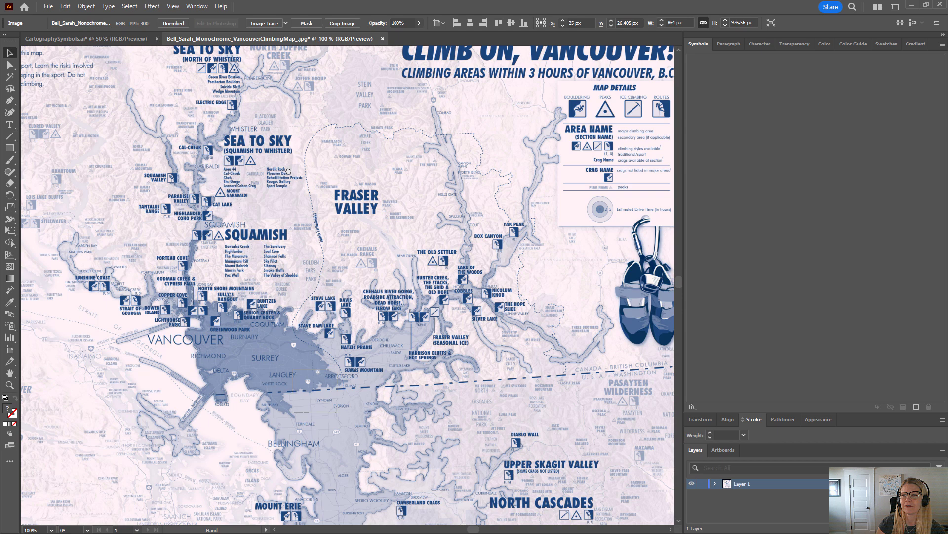
scroll(448, 449, "down", 4)
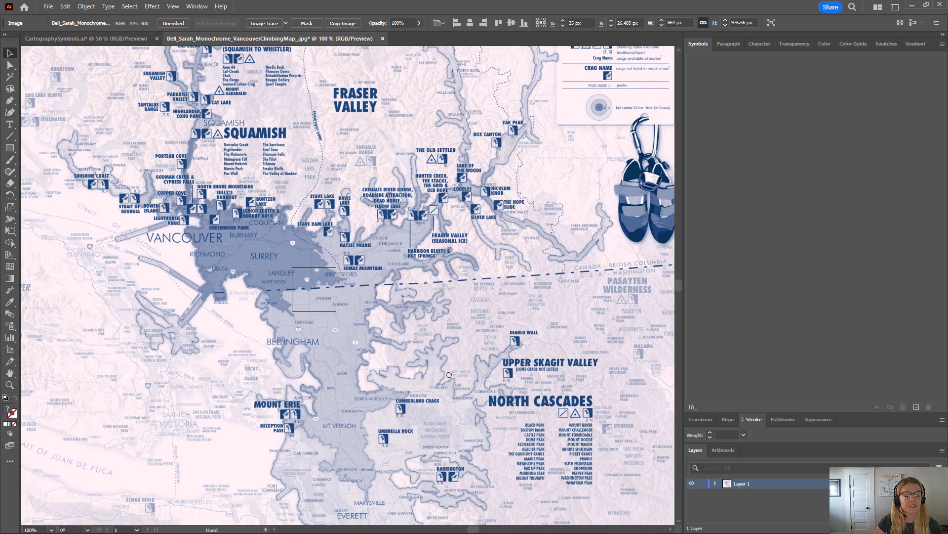
scroll(448, 375, "down", 1)
left_click(943, 34)
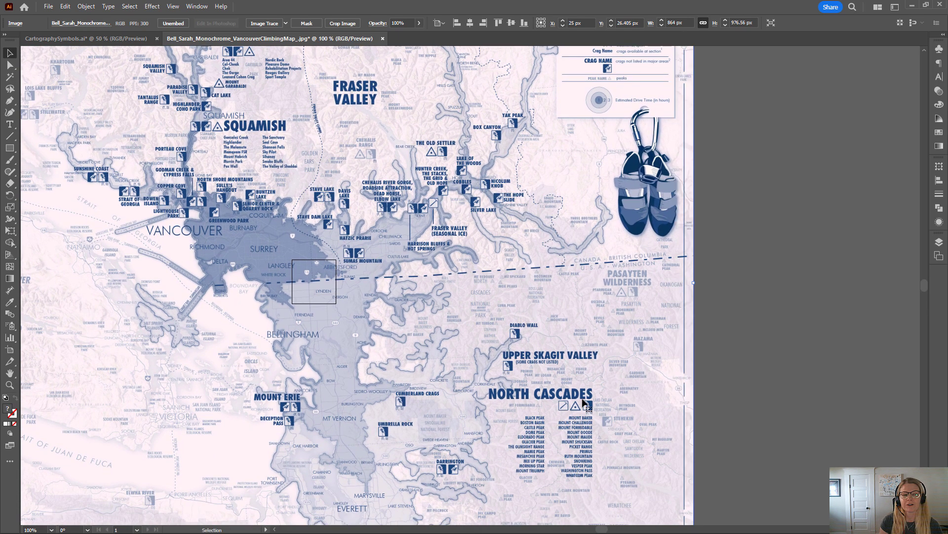
scroll(585, 403, "down", 1)
scroll(316, 92, "down", 1)
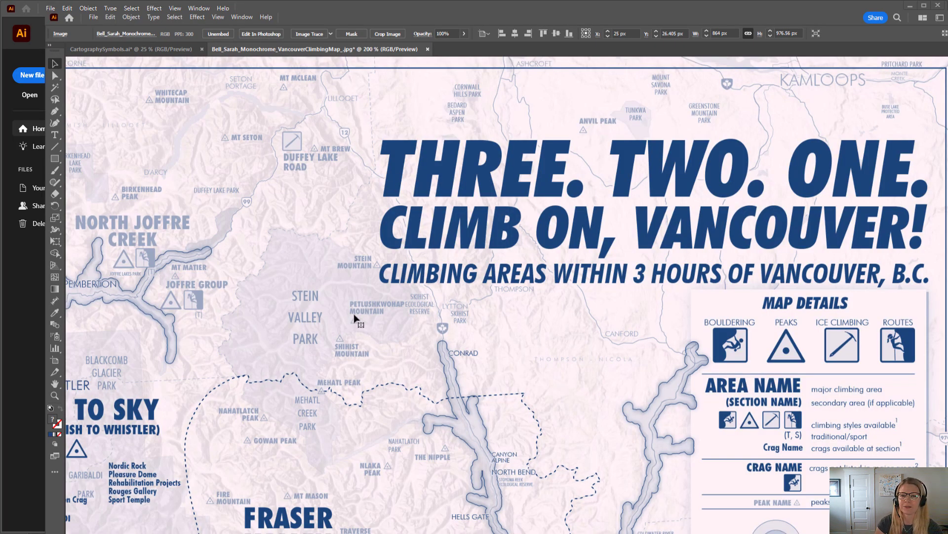
scroll(319, 304, "down", 3)
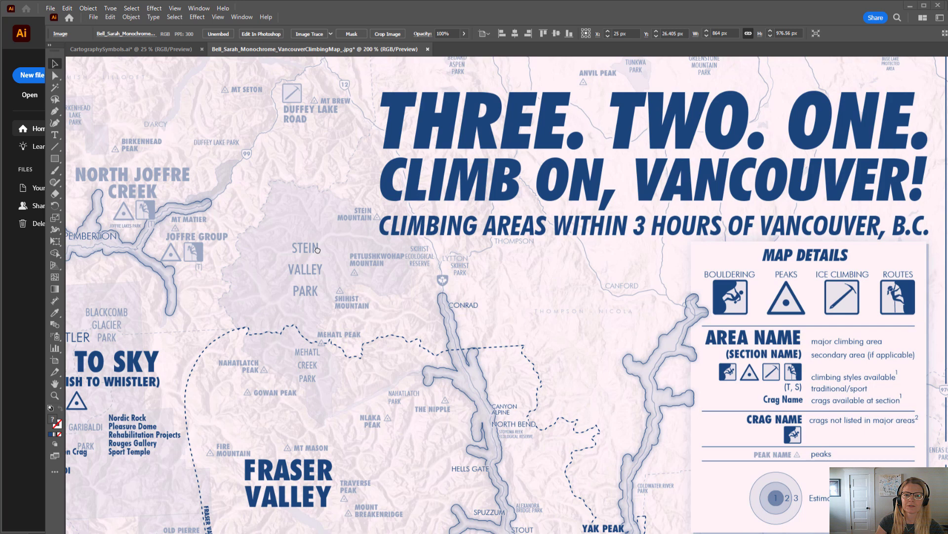
scroll(317, 250, "down", 2)
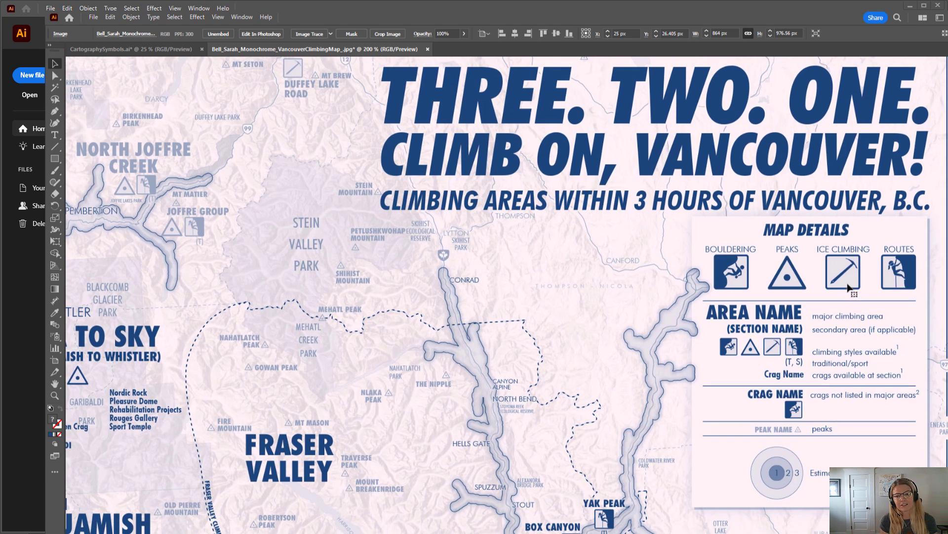
scroll(294, 378, "left", 2)
scroll(294, 378, "down", 1)
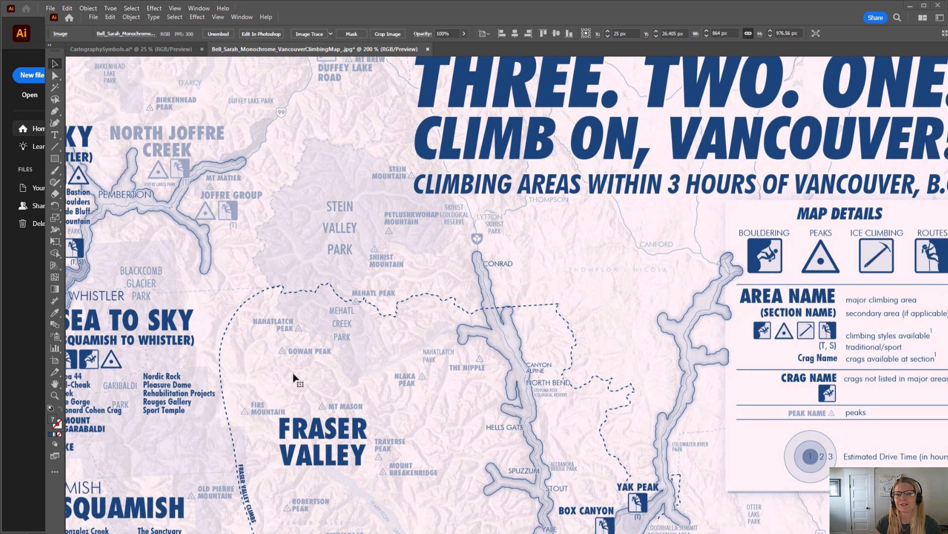
scroll(316, 390, "left", 3)
scroll(316, 391, "down", 3)
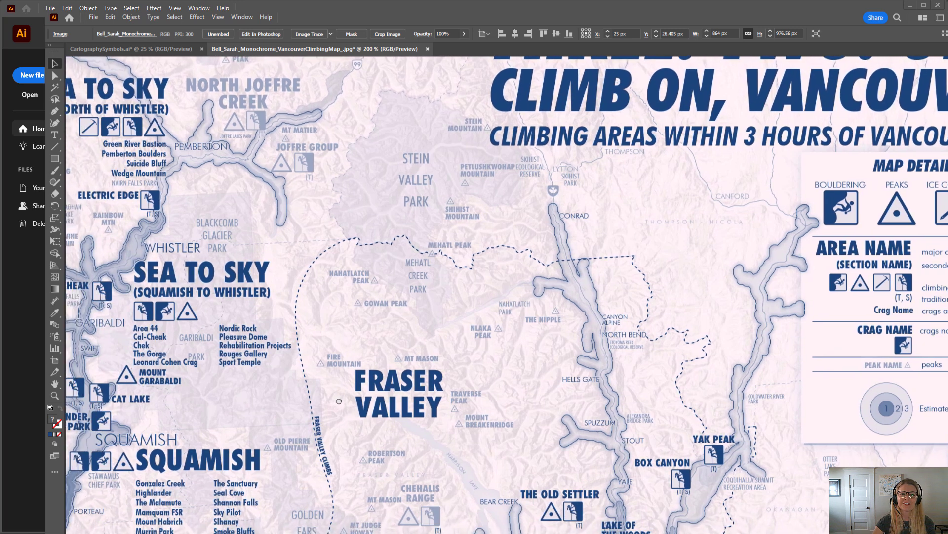
scroll(339, 401, "left", 2)
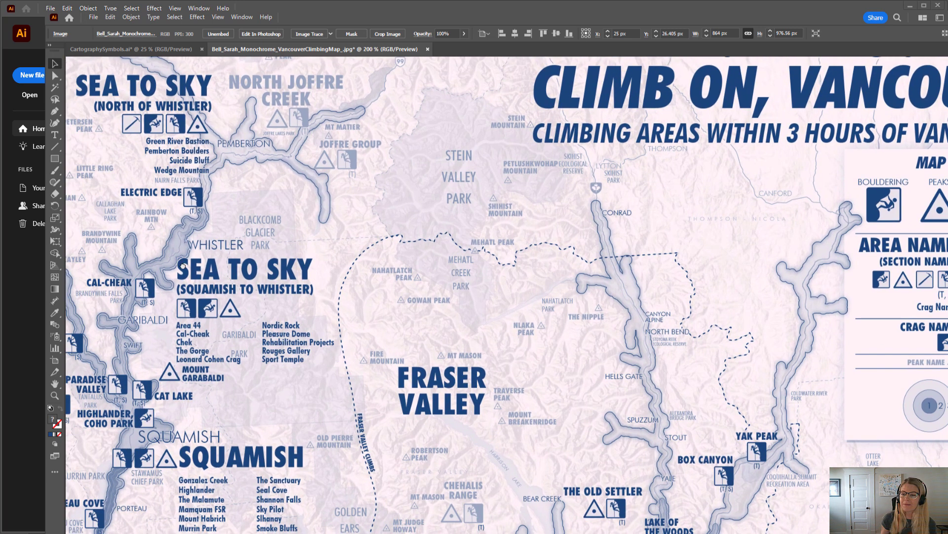
left_click_drag(183, 266, 230, 356)
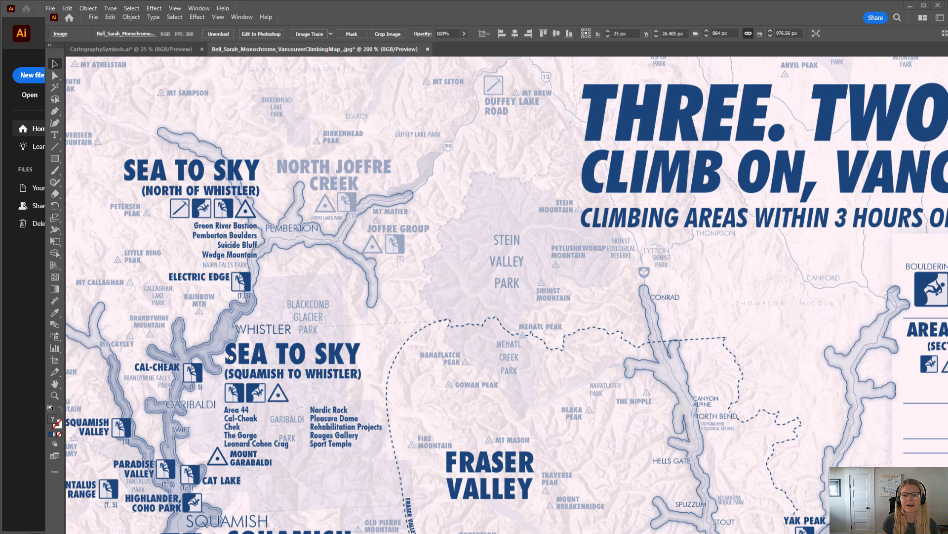
Switch to CartographySymbols and zoom in on its symbol icons
left_click(123, 49)
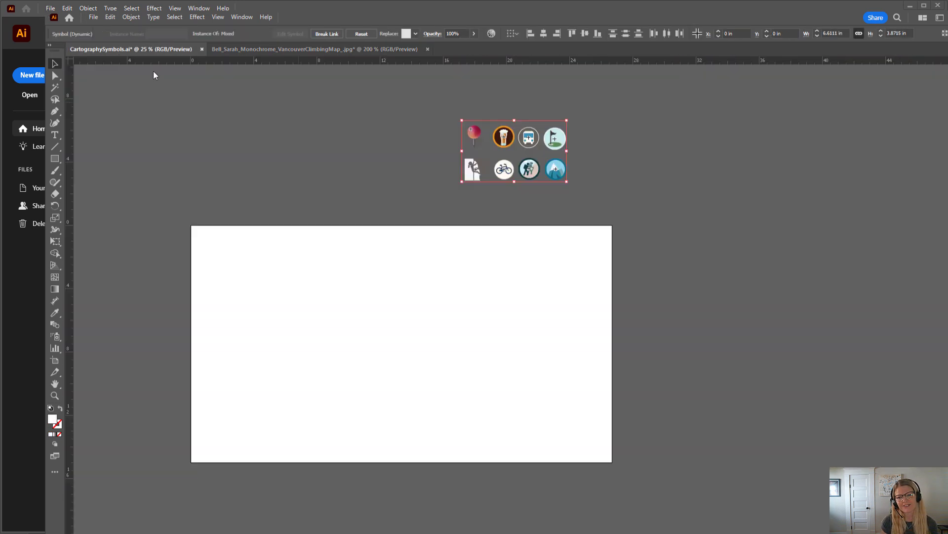
scroll(517, 144, "up", 2)
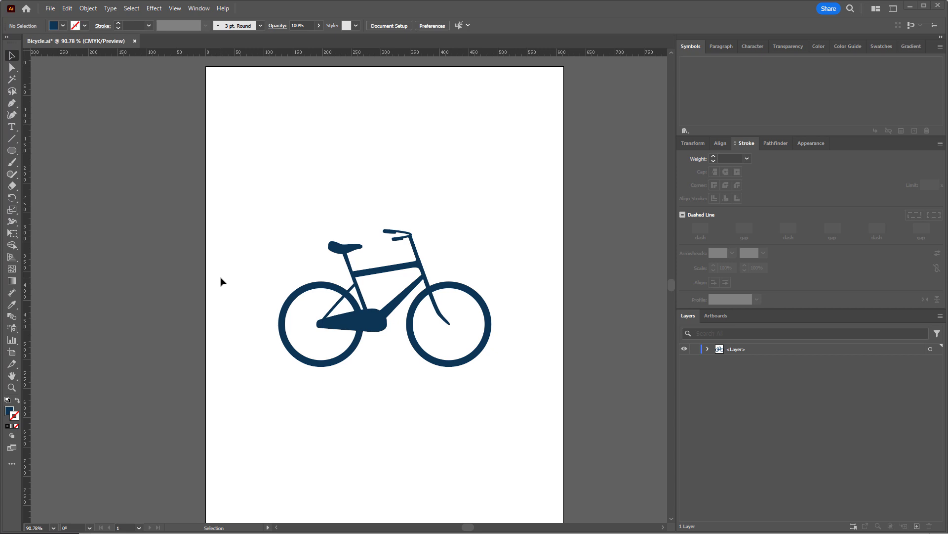
Create a new 50 × 50 px document in pixels from the Web preset
left_click(50, 8)
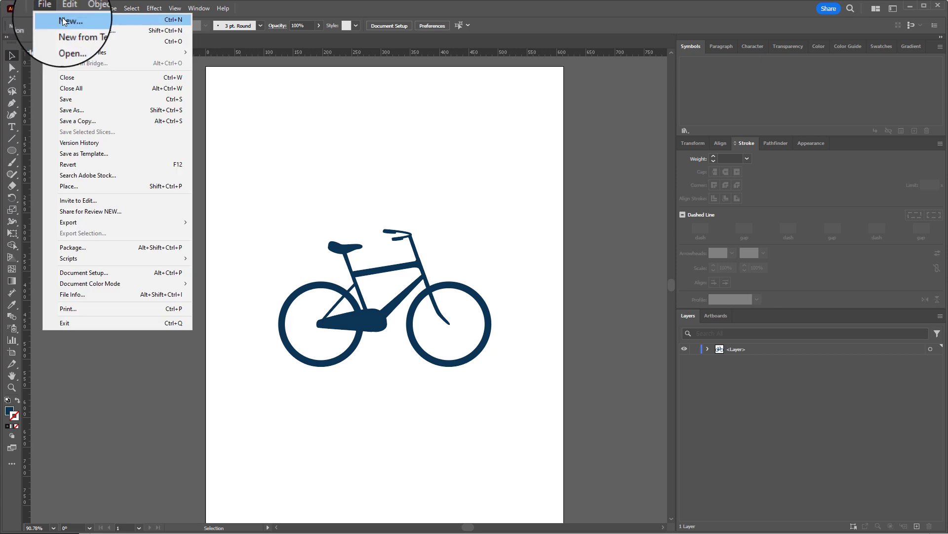
left_click(57, 19)
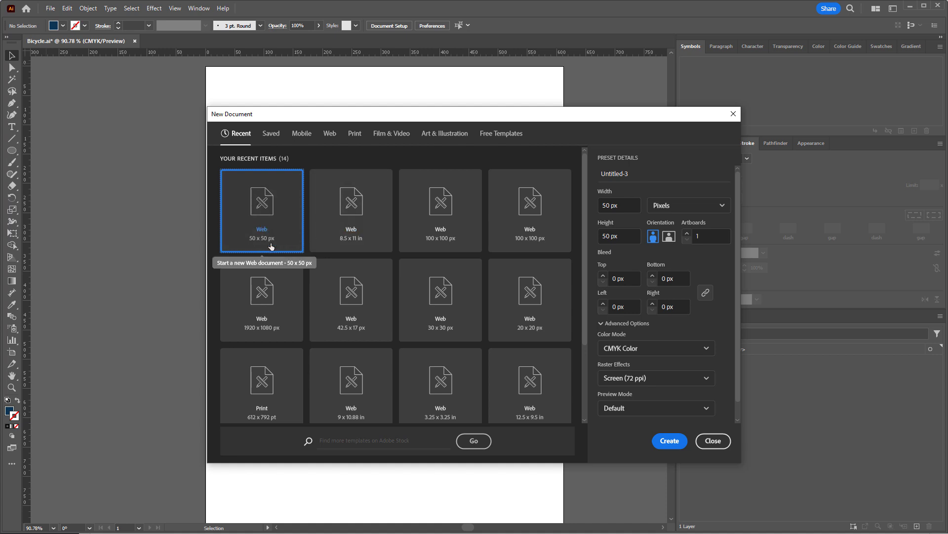
left_click(632, 205)
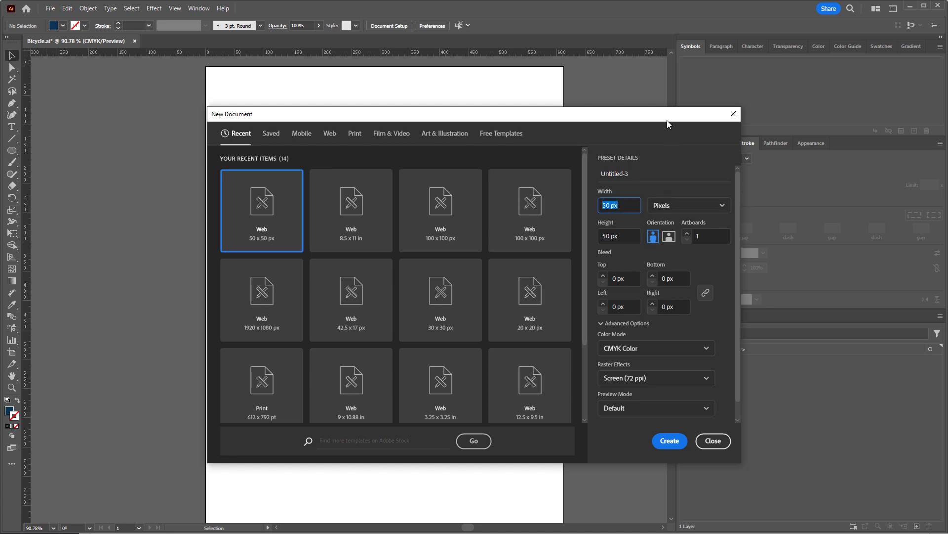
left_click(723, 205)
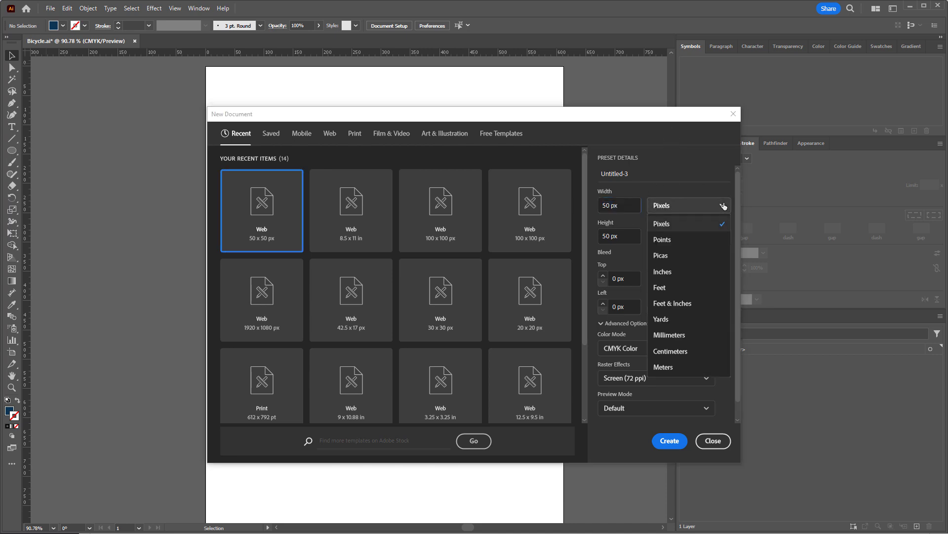
left_click(668, 227)
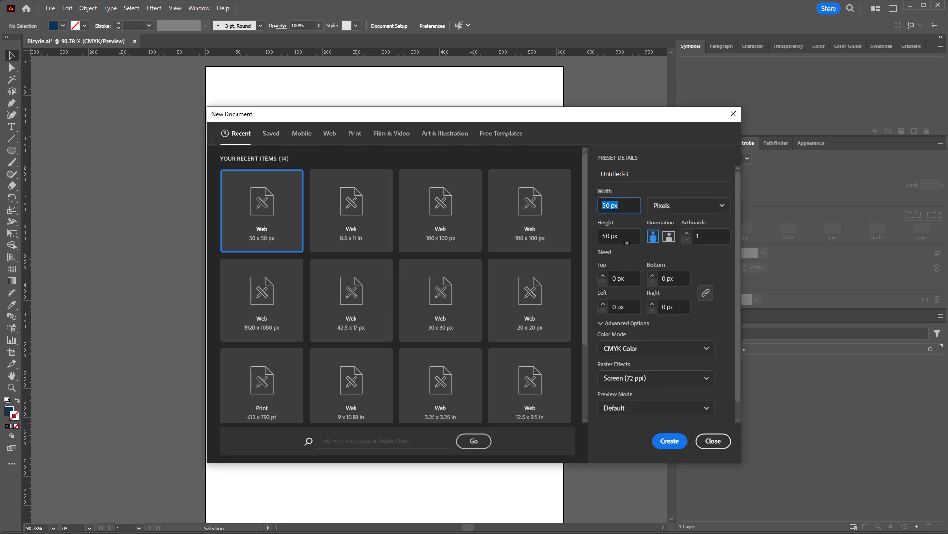
left_click(269, 238)
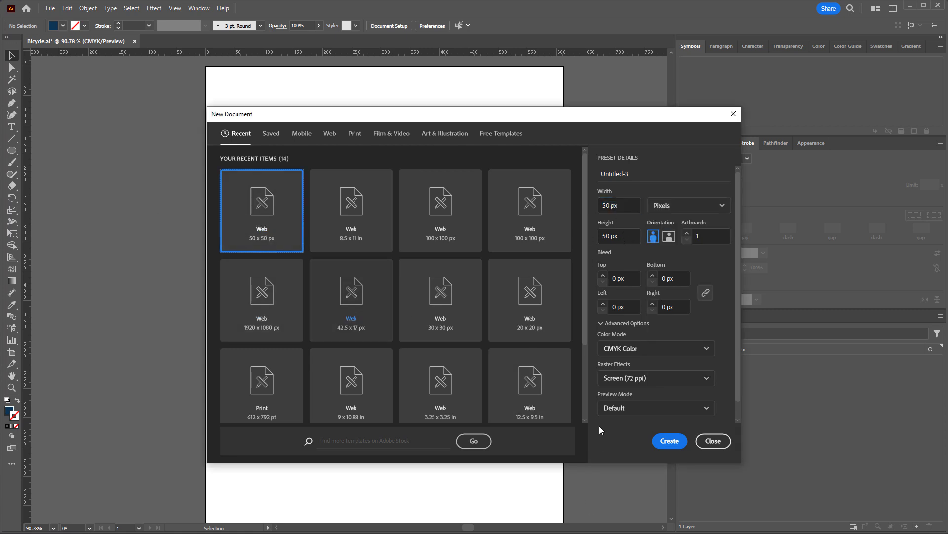
left_click(669, 441)
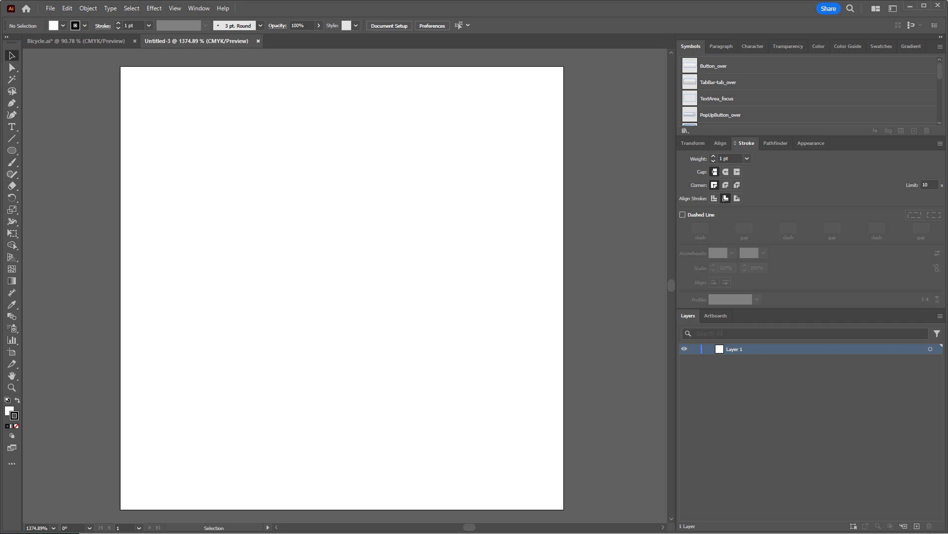
Adjust the zoom and turn on rulers around the Untitled-3 canvas
left_click(39, 528)
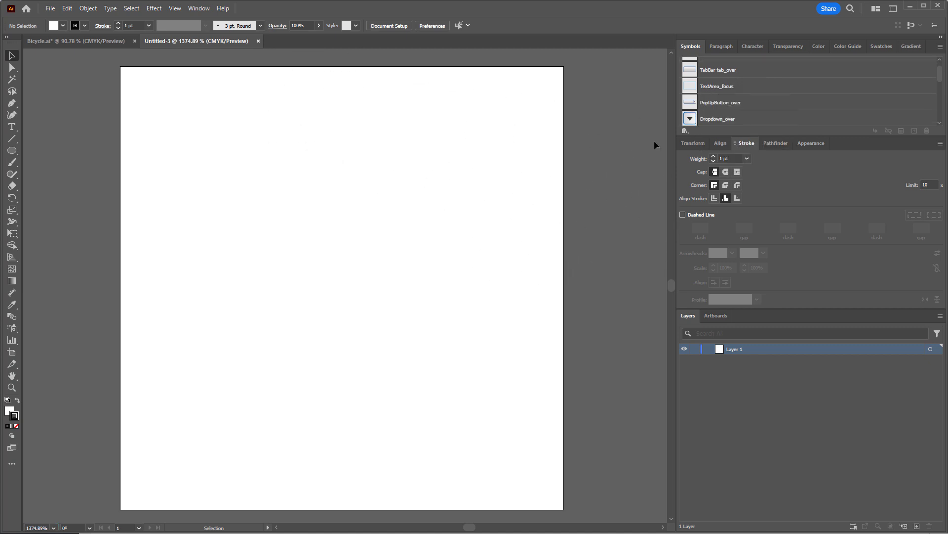
left_click(173, 9)
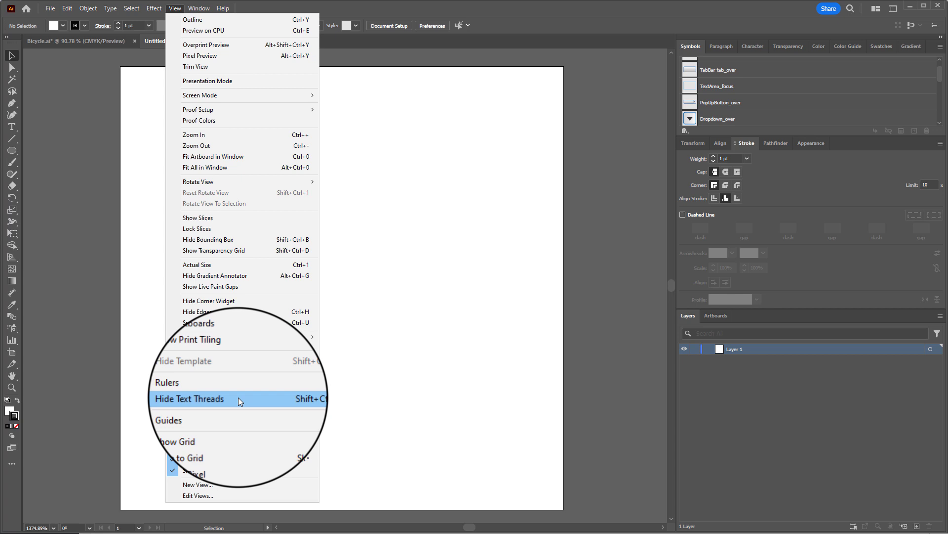
mouse_move(238, 389)
left_click(357, 386)
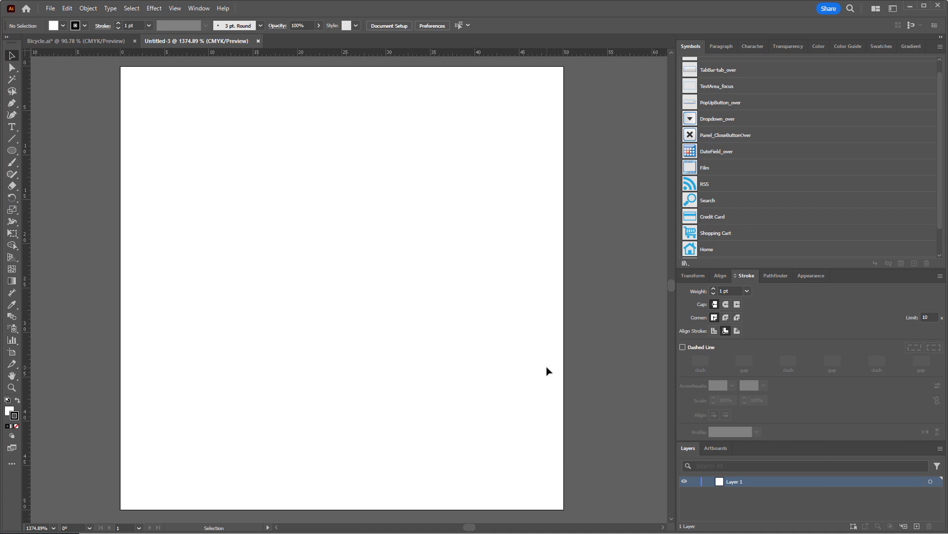
Select and delete all default symbols from the Symbols panel, confirming the deletion
scroll(738, 117, "up", 1)
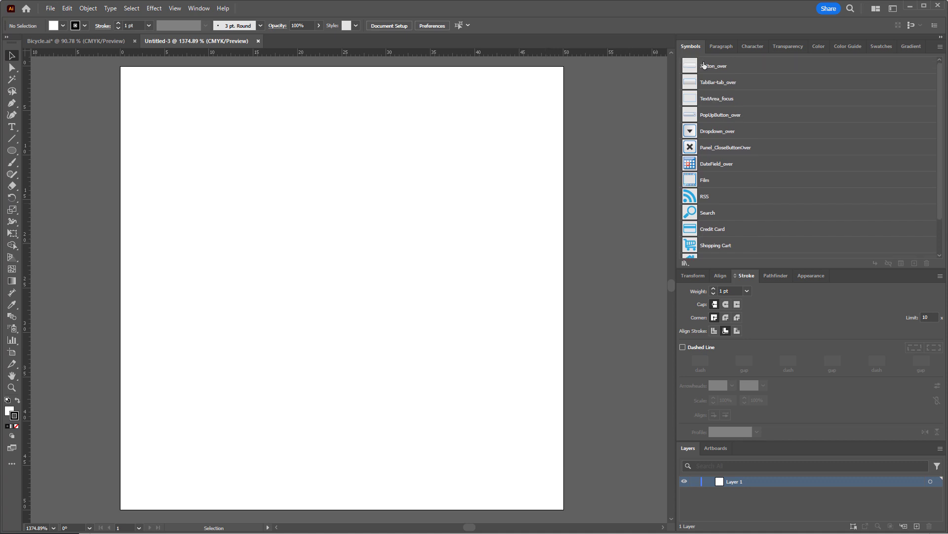
scroll(746, 144, "down", 3)
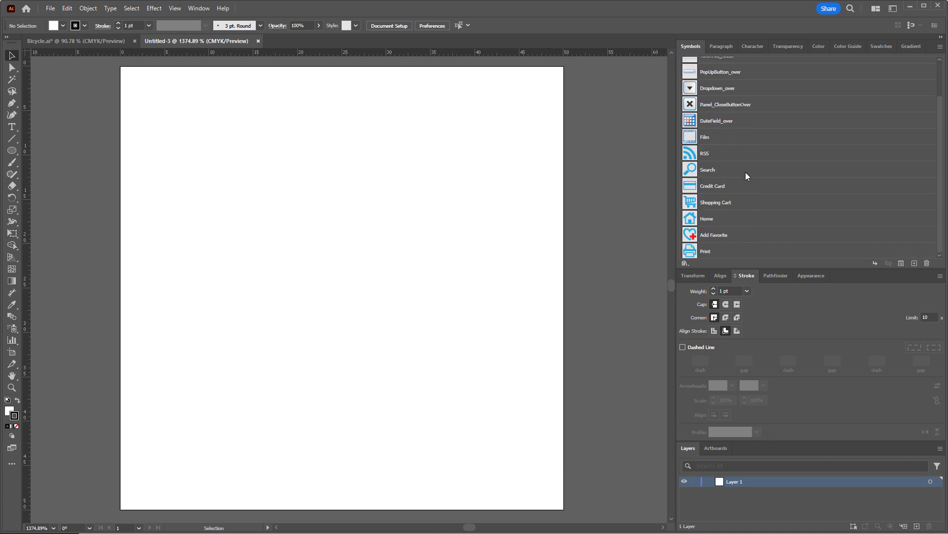
key("ctrl+a")
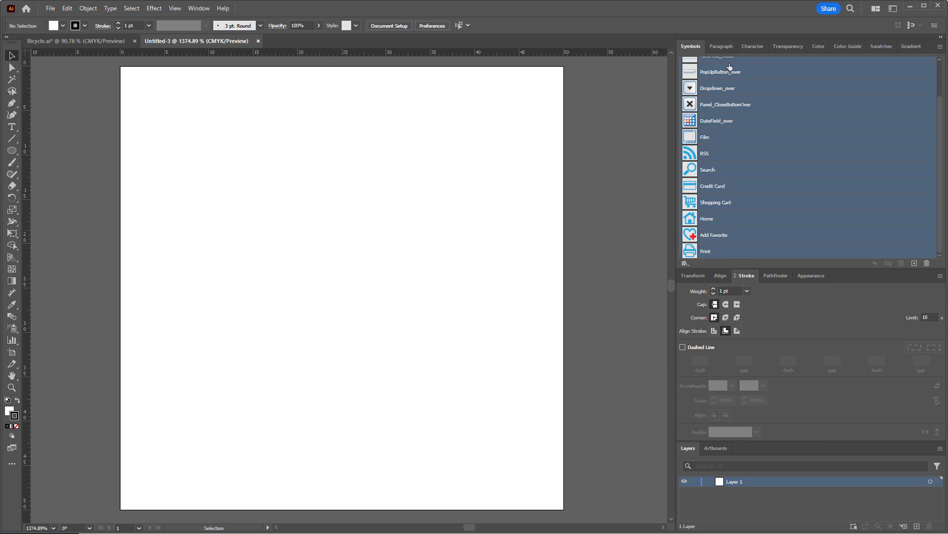
left_click(927, 263)
key("Return")
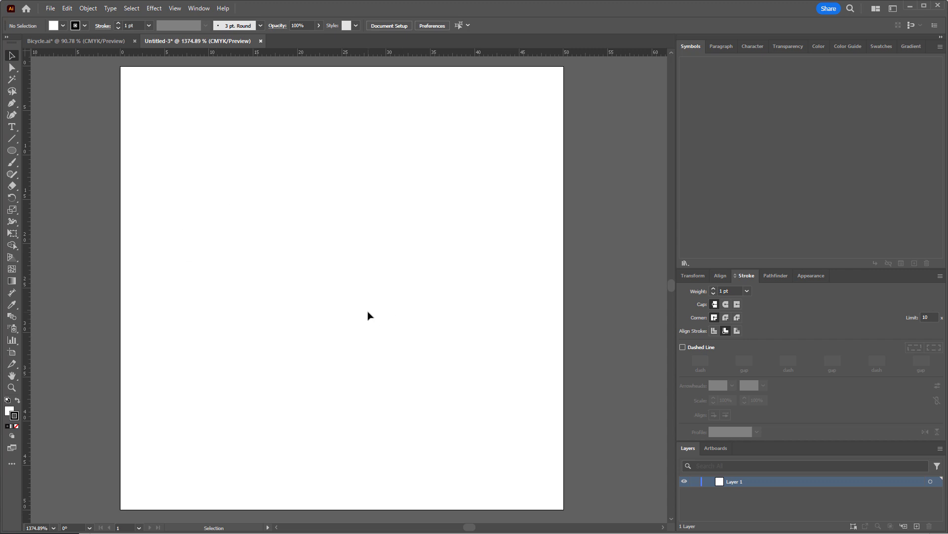
key("ctrl+Tab")
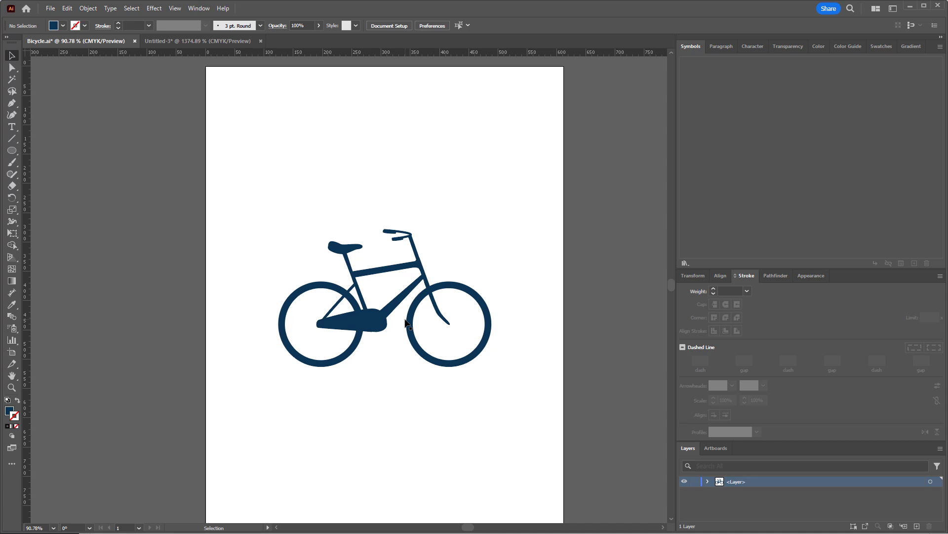
Select the navy bicycle compound path in Bicycle.ai
left_click(365, 327)
Paste the bicycle into the Untitled-3 document
key("a")
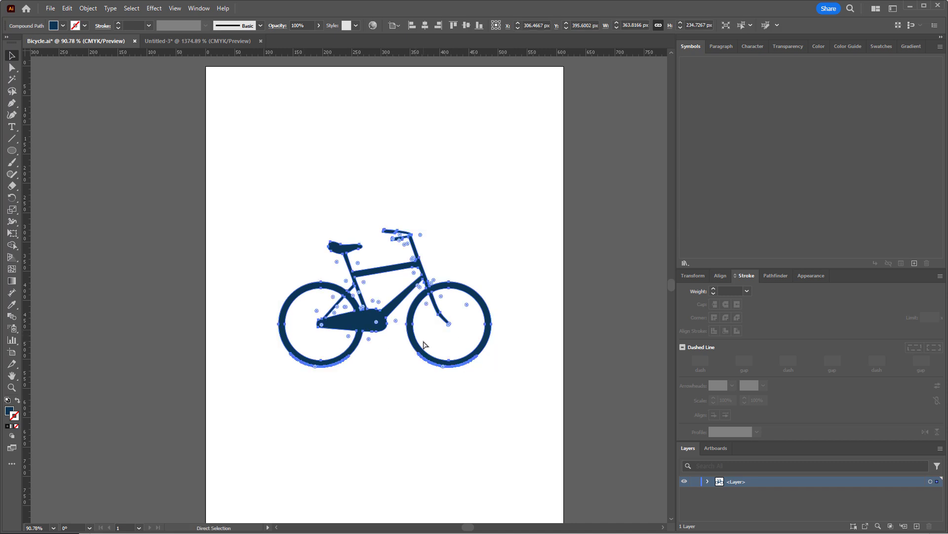
key("v")
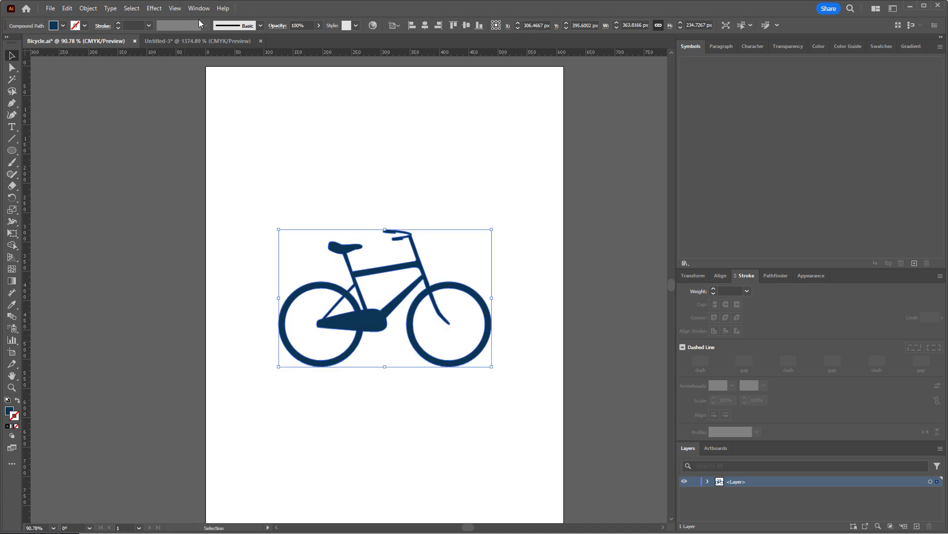
left_click(188, 41)
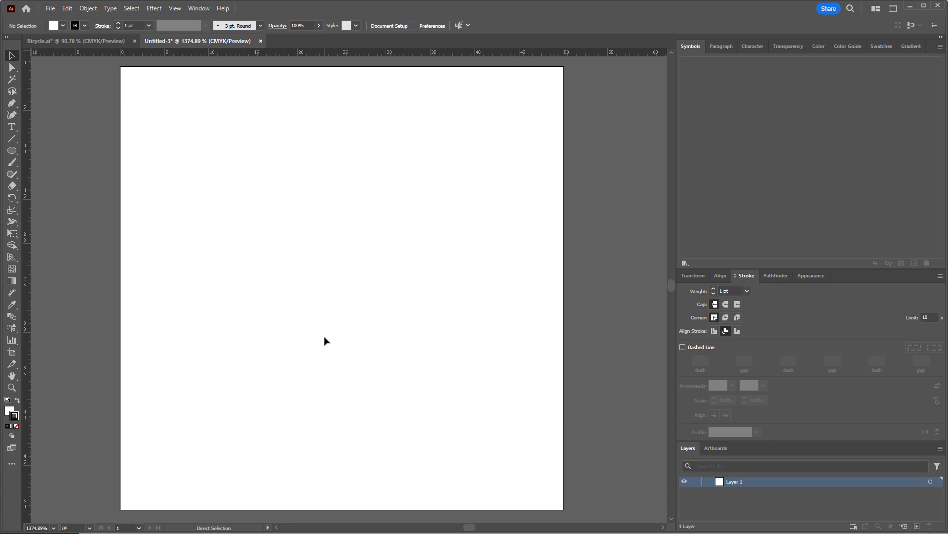
key("ctrl+v")
scroll(330, 341, "down", 3)
scroll(330, 340, "down", 3)
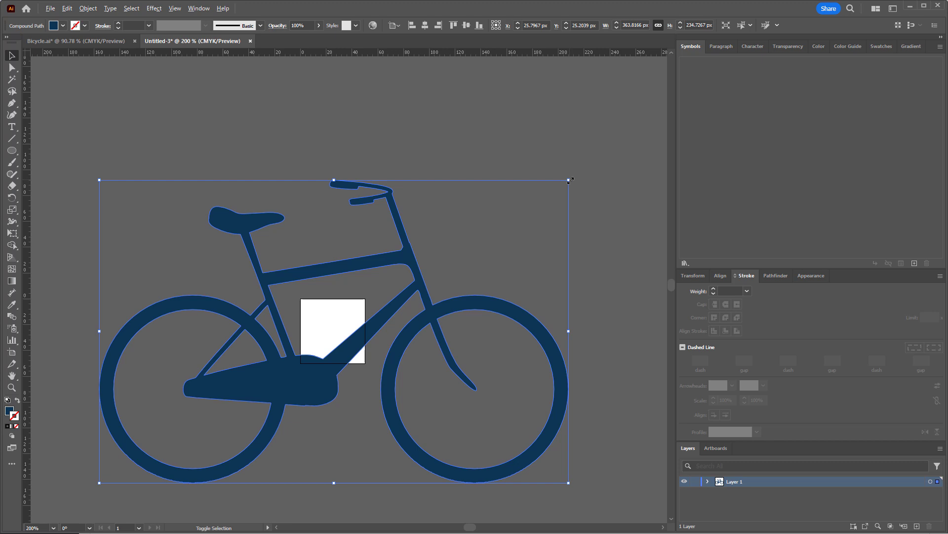
Scale the bicycle proportionally to about 34.7 x 22.4 px to fit the artboard
left_click_drag(570, 180, 362, 289)
scroll(336, 341, "up", 2)
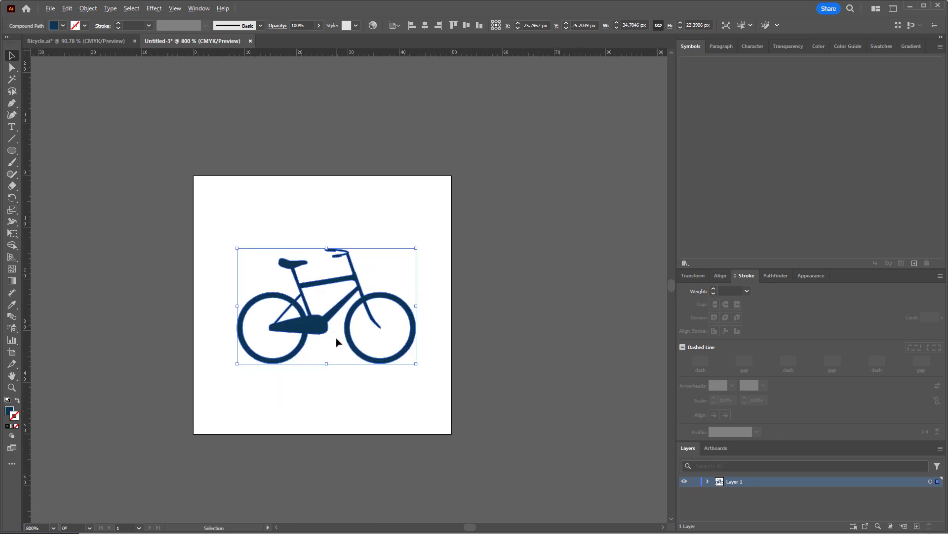
scroll(336, 341, "up", 1)
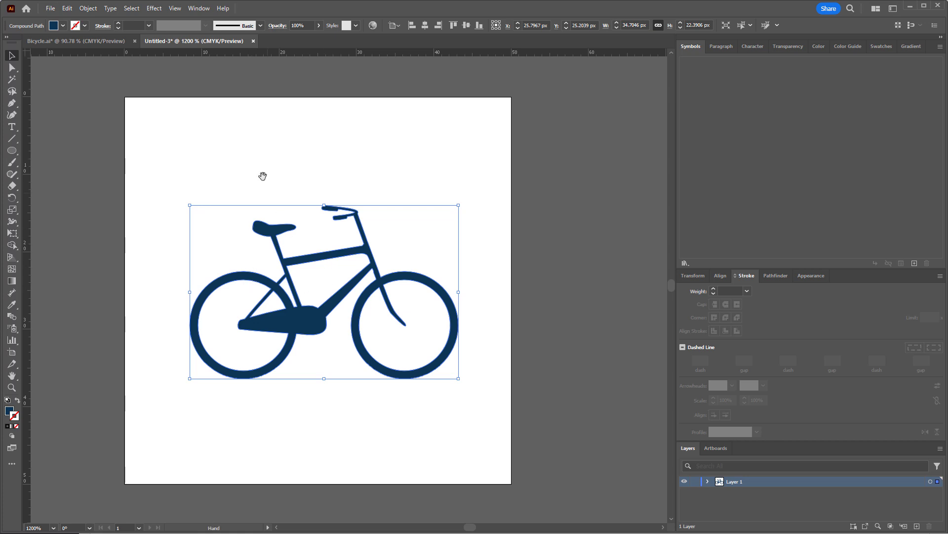
left_click_drag(263, 176, 390, 167)
scroll(469, 292, "up", 1)
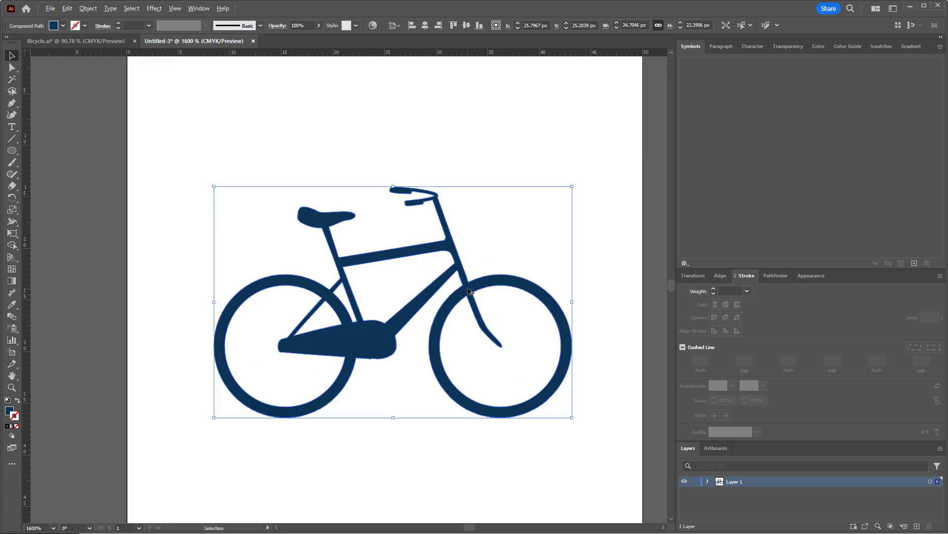
scroll(468, 292, "down", 1)
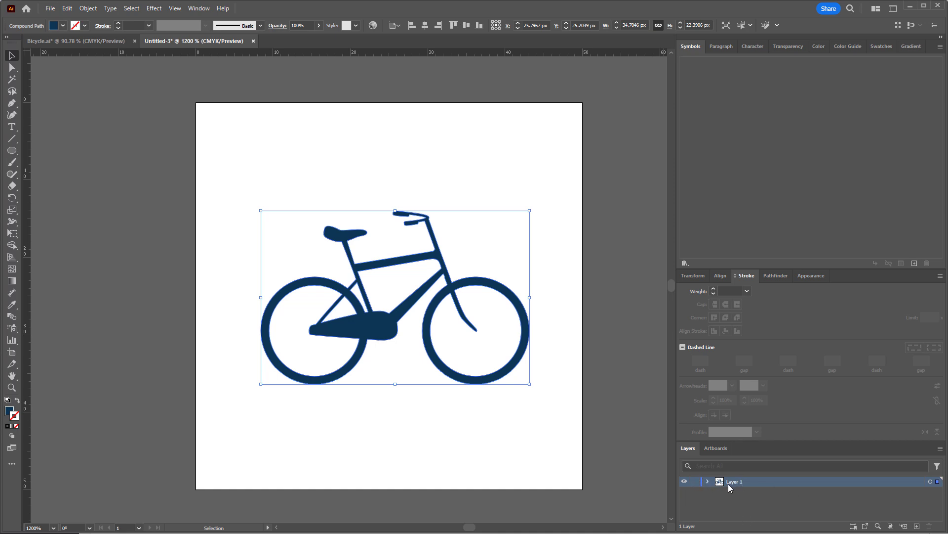
Add Layer 2 beneath Layer 1, hide and lock Layer 1, and make Layer 2 active
left_click(916, 526)
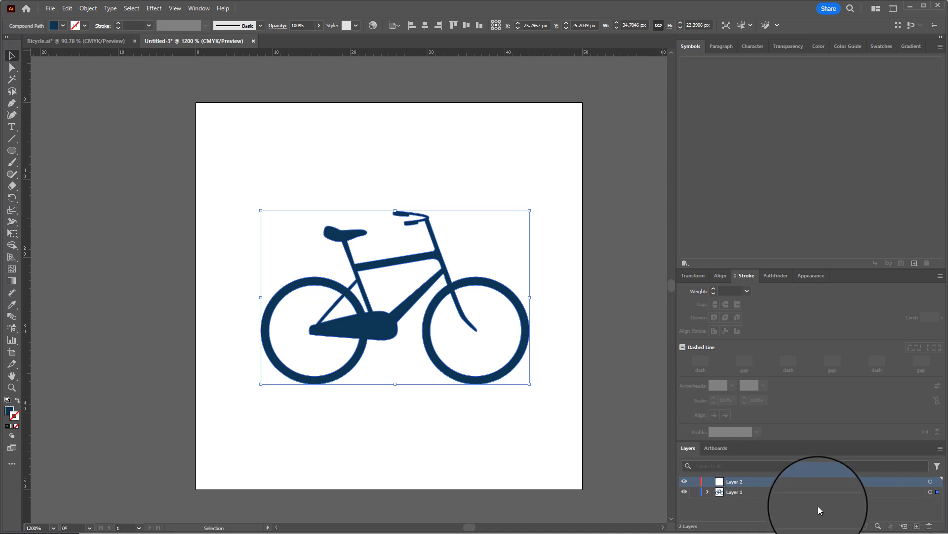
left_click_drag(780, 491, 781, 477)
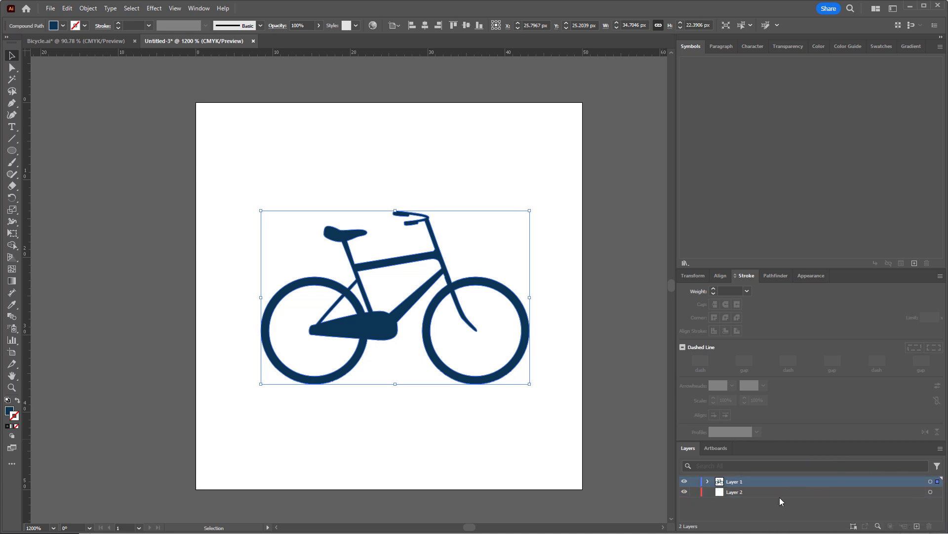
left_click(694, 482)
left_click(685, 481)
left_click(740, 491)
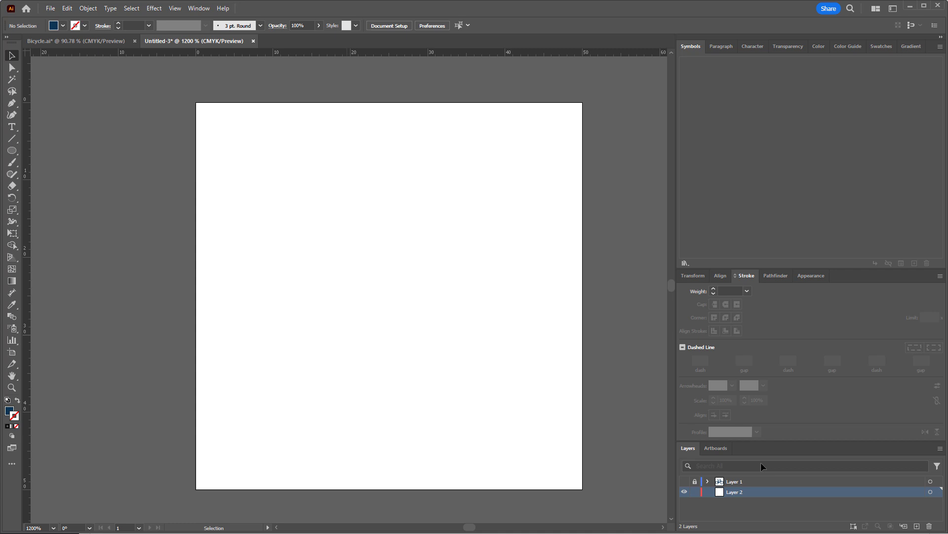
left_click(12, 151)
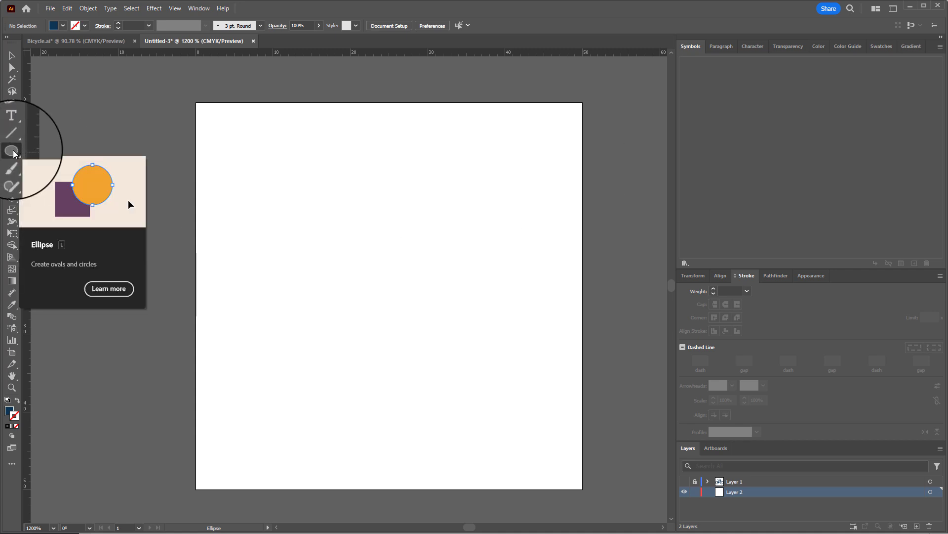
Draw a circle about 26.7 x 26.9 px in the artboard centre with the Ellipse tool (L)
left_click_drag(14, 150, 46, 149)
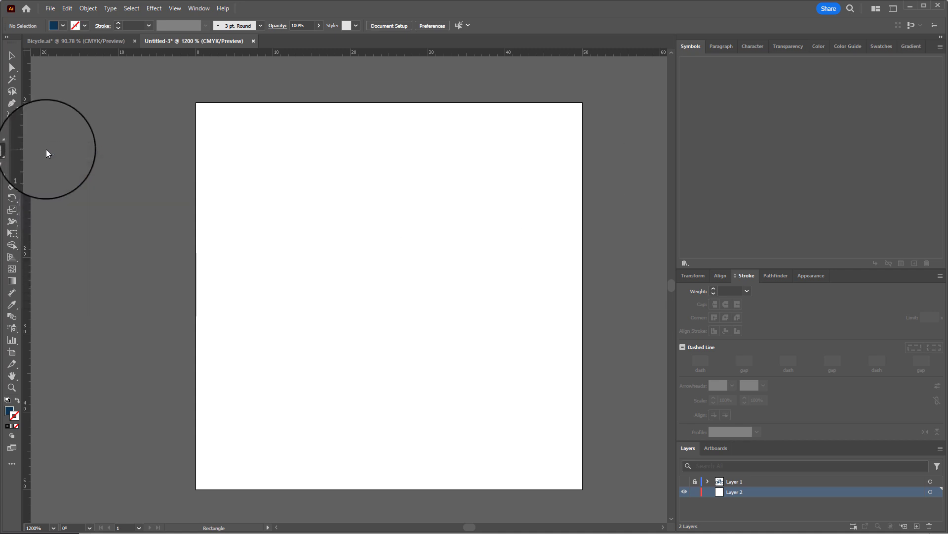
left_click(13, 154)
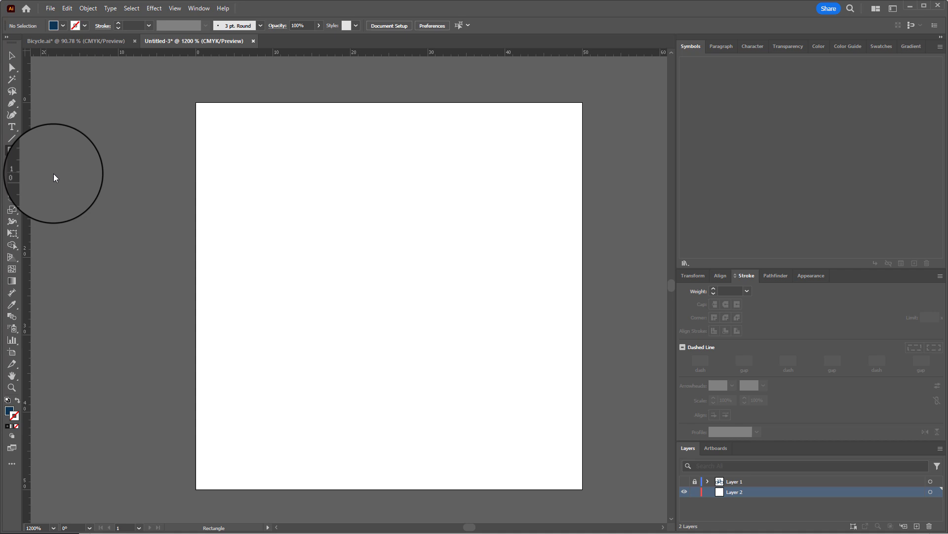
key("l")
left_click_drag(300, 186, 253, 119)
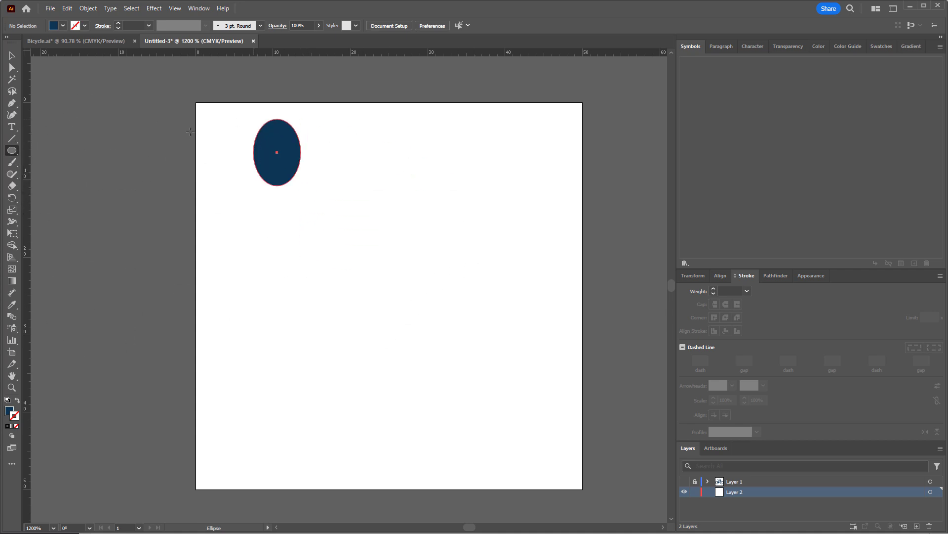
left_click_drag(190, 131, 508, 393)
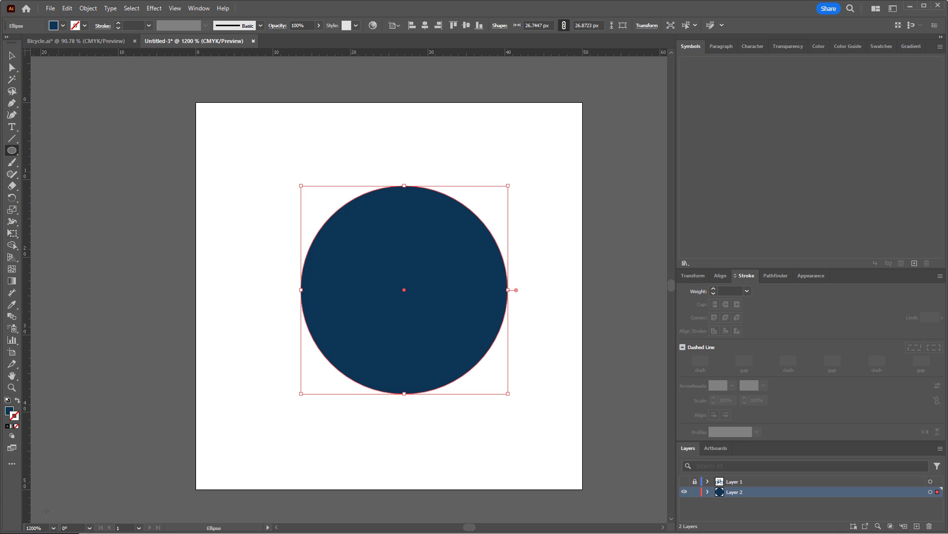
Swap fill and stroke, then give the circle a light blue C7DFEF fill
left_click(17, 401)
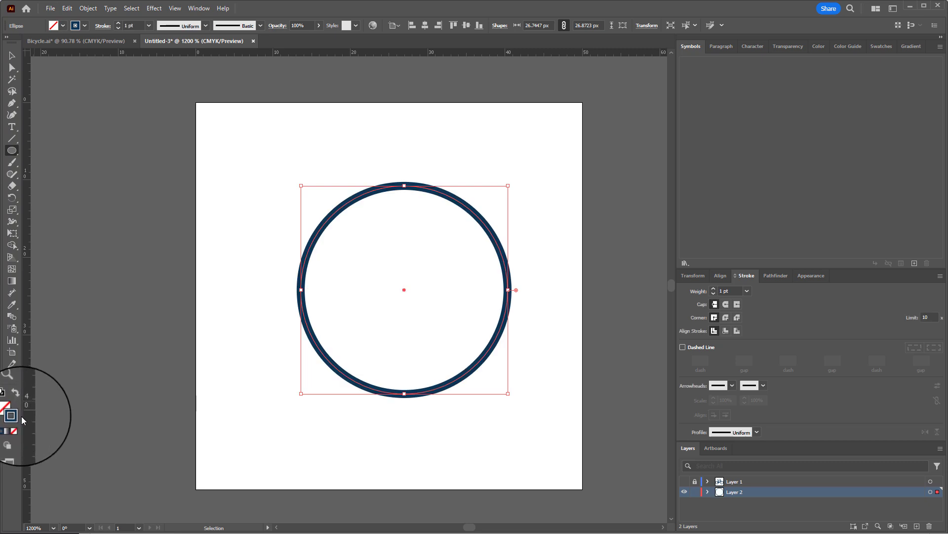
double_click(14, 416)
type("C7DFEF")
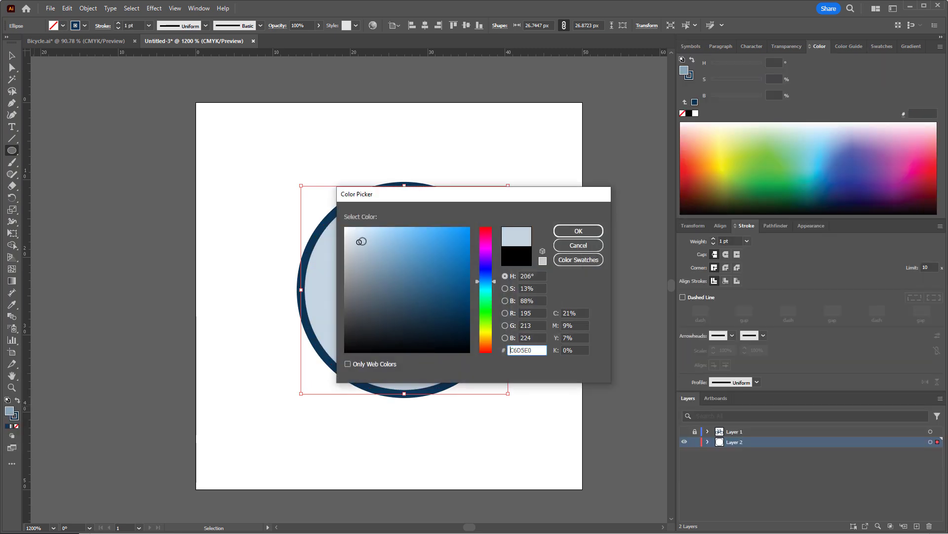
left_click(614, 228)
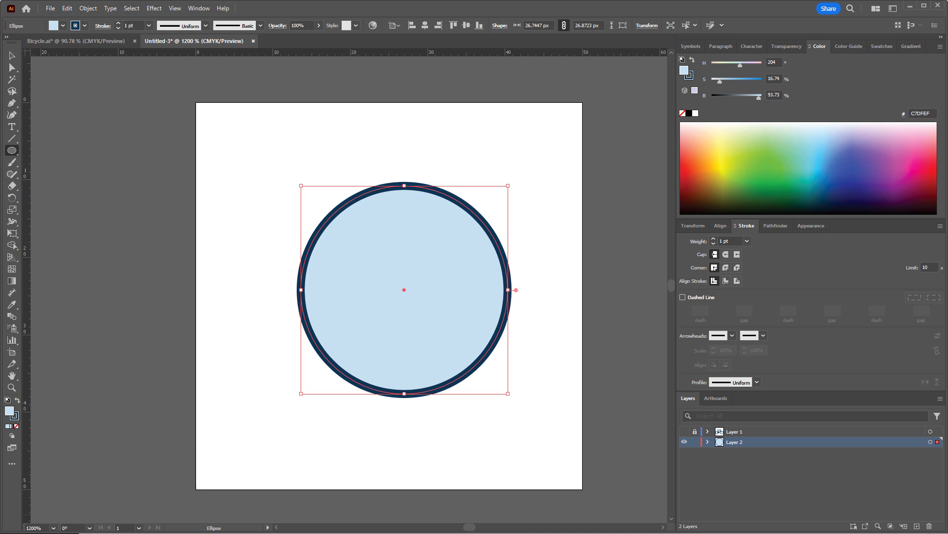
Pick a pink E87785 stroke in the Color Picker and select the circle
double_click(14, 416)
left_click_drag(488, 261, 489, 230)
mouse_move(420, 277)
left_mouse_down()
mouse_move(414, 269)
mouse_move(460, 242)
mouse_move(405, 237)
left_mouse_up()
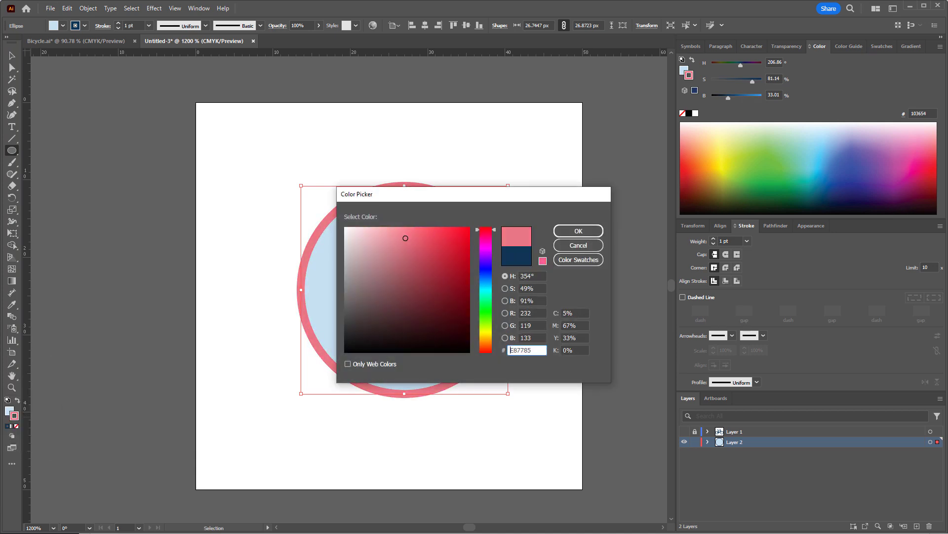
left_click(578, 231)
left_click(500, 307)
key("v")
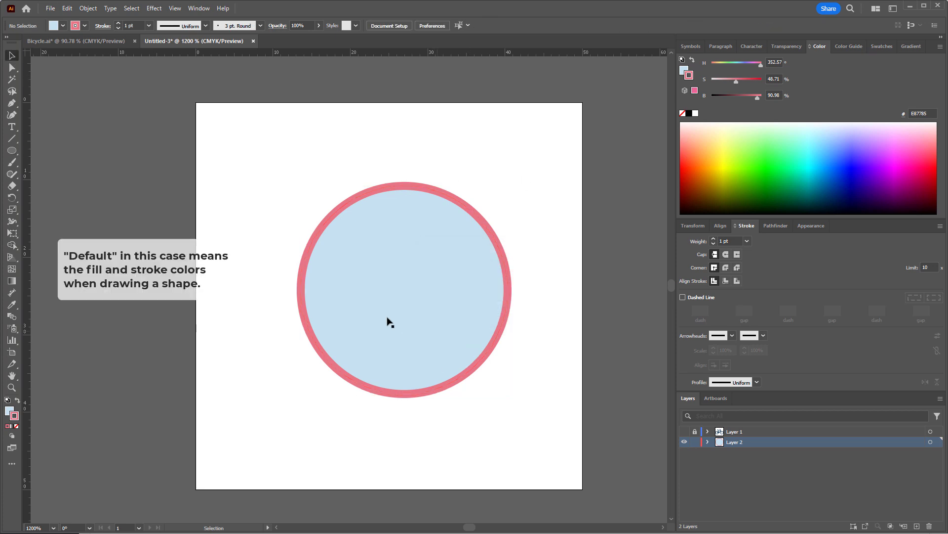
left_click(390, 316)
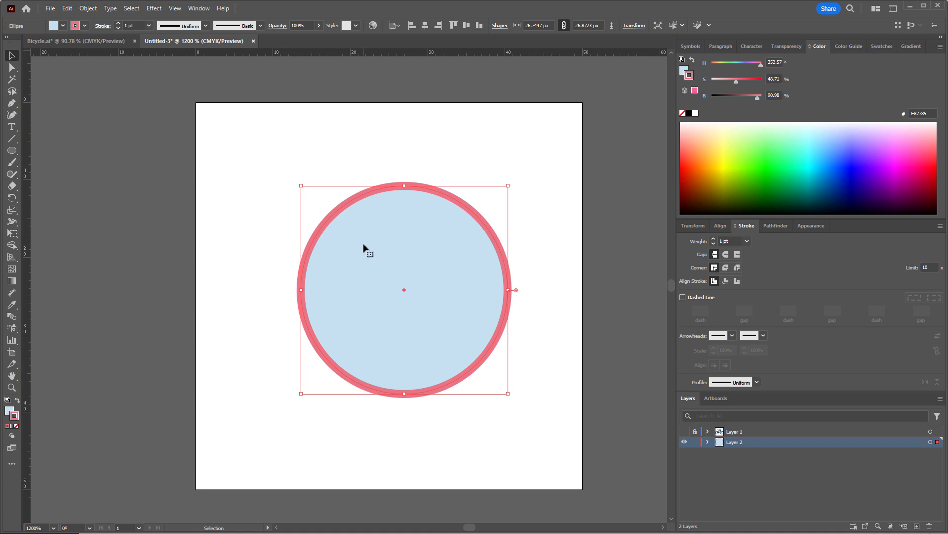
Delete the circle and redraw it from its centre at about 40.2 x 40.2 px near the top-left
key("Delete")
left_click(12, 151)
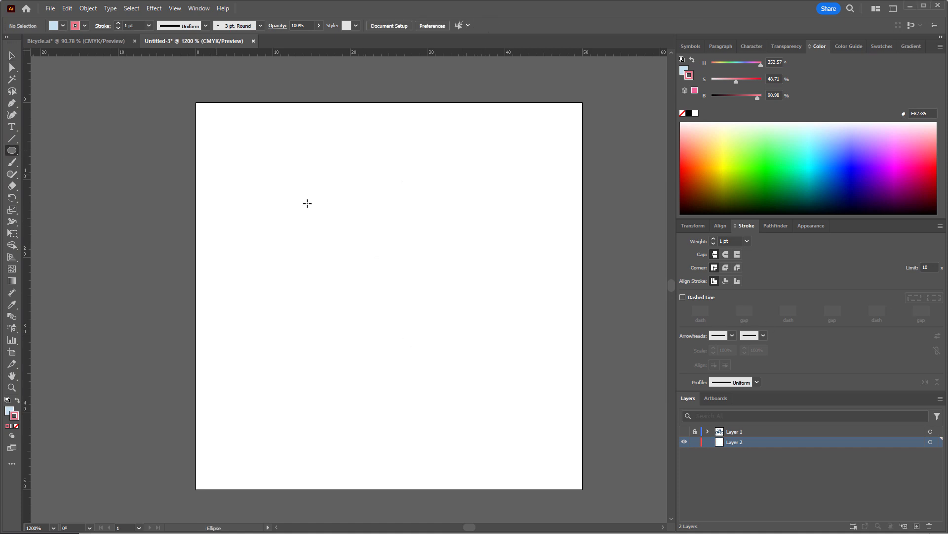
left_click_drag(354, 212, 562, 309)
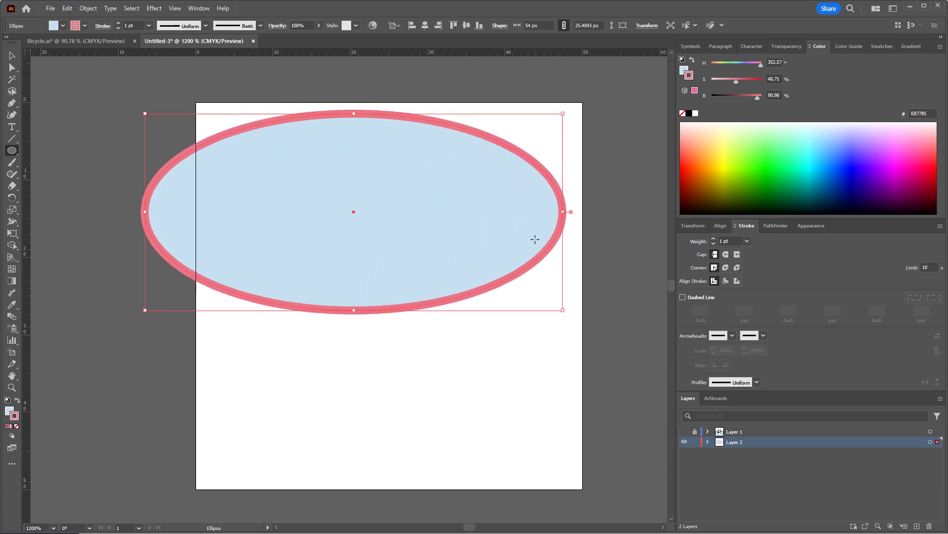
key("ctrl+z")
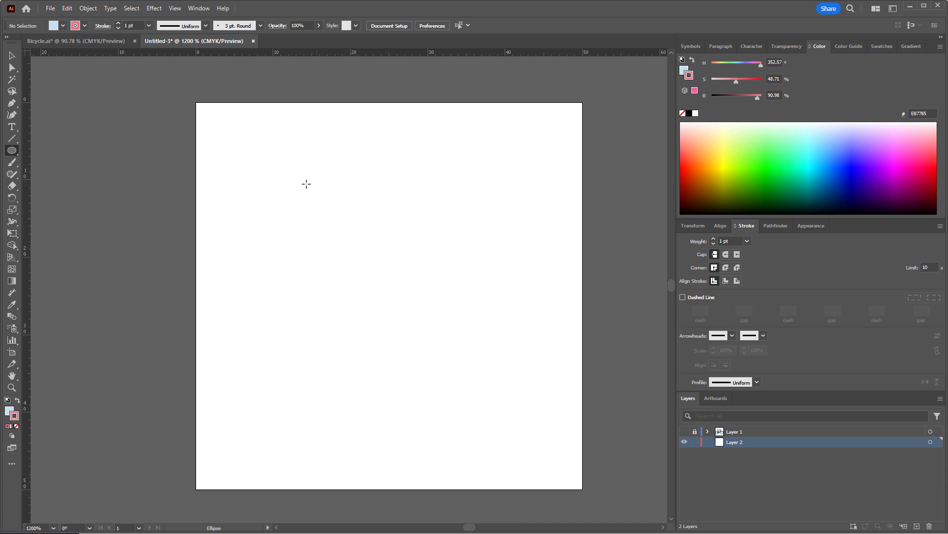
left_click_drag(271, 163, 568, 429)
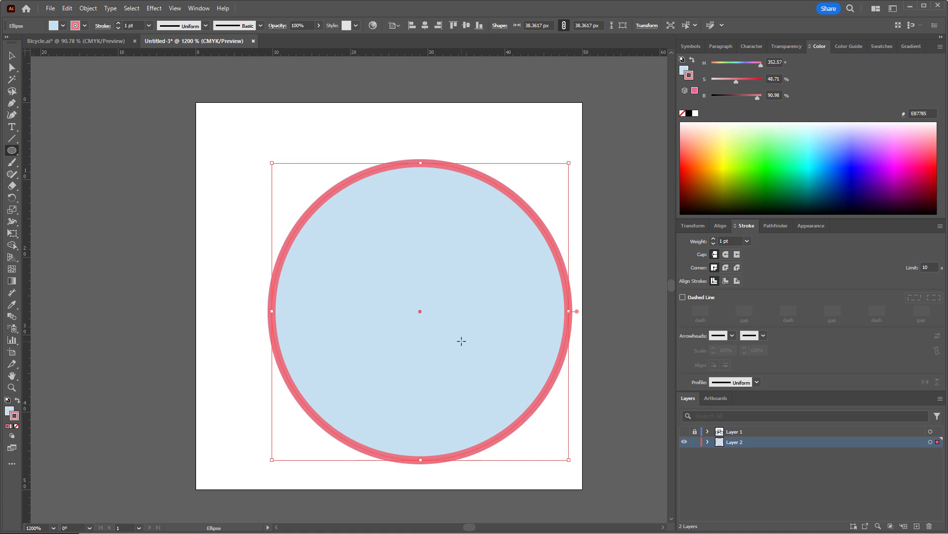
left_click(9, 54)
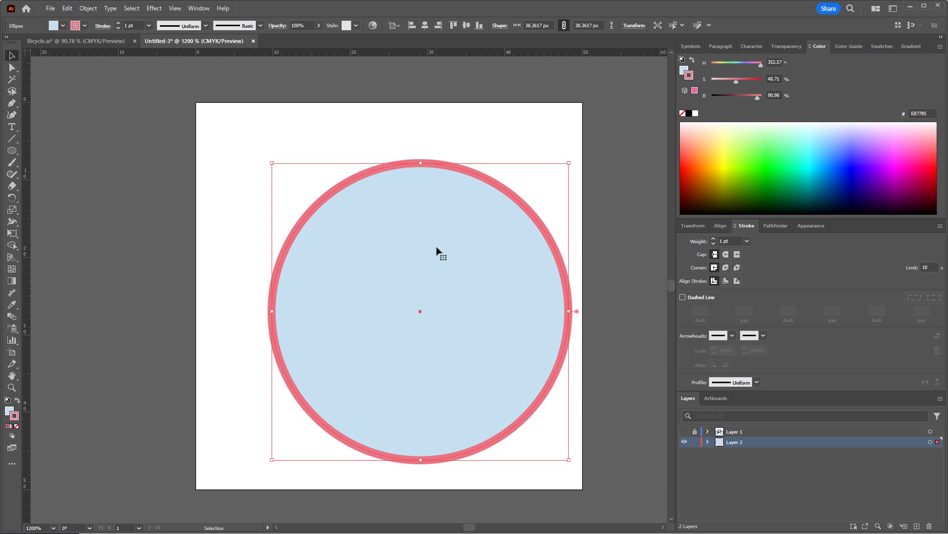
key("Delete")
left_click(12, 150)
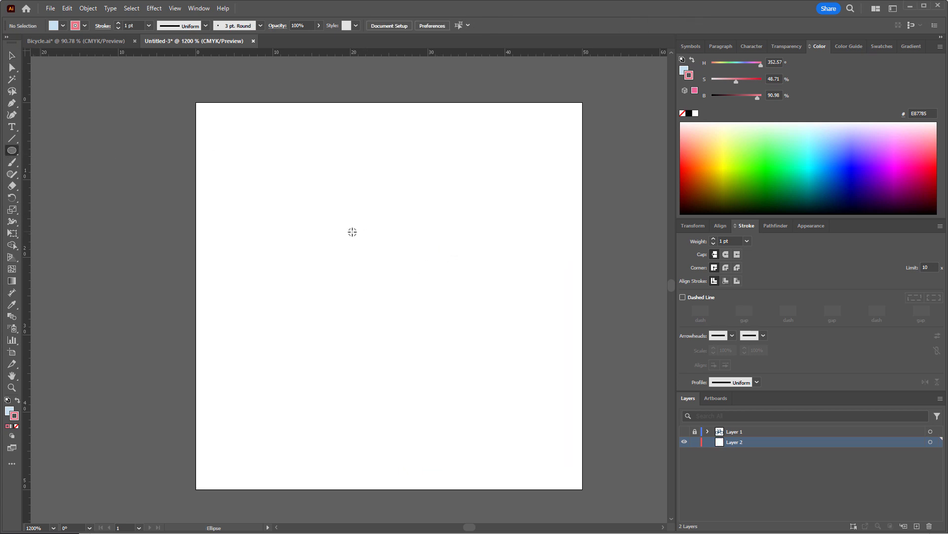
left_click_drag(324, 215, 463, 372)
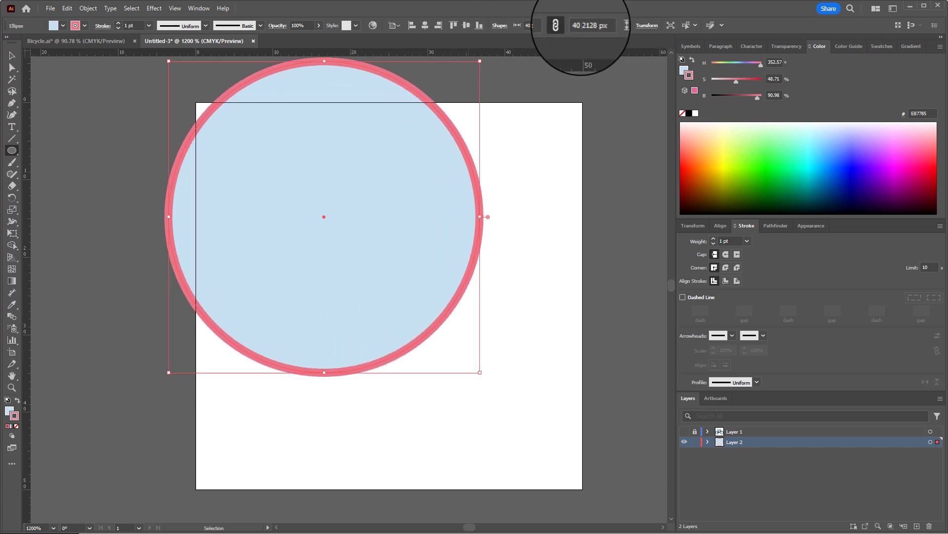
Resize the circle to 50 x 50 px with proportions linked and centre it horizontally
left_click(537, 24)
type("50")
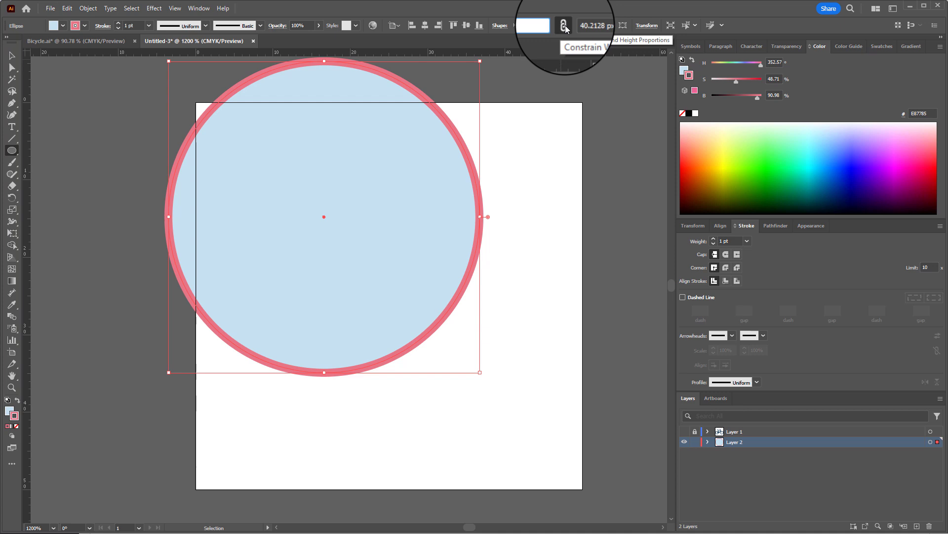
left_click(564, 25)
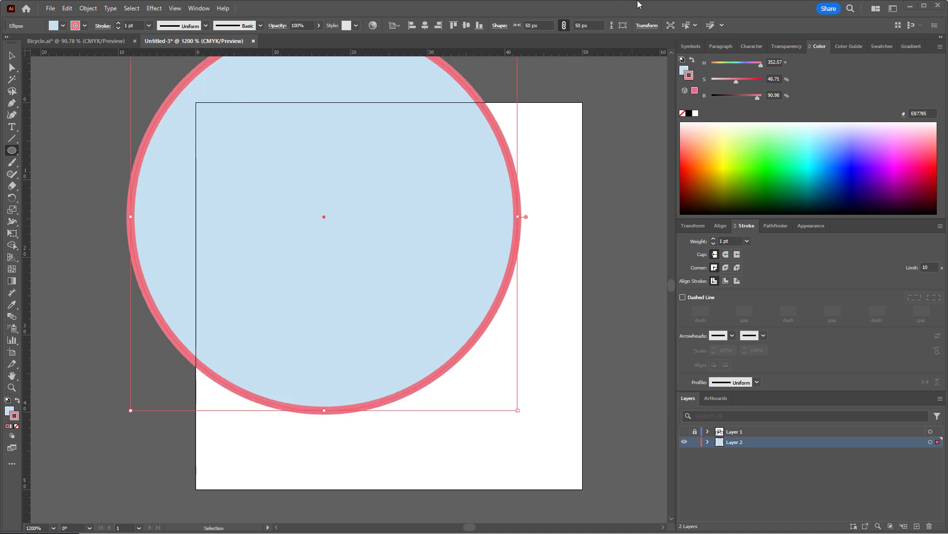
left_click(424, 25)
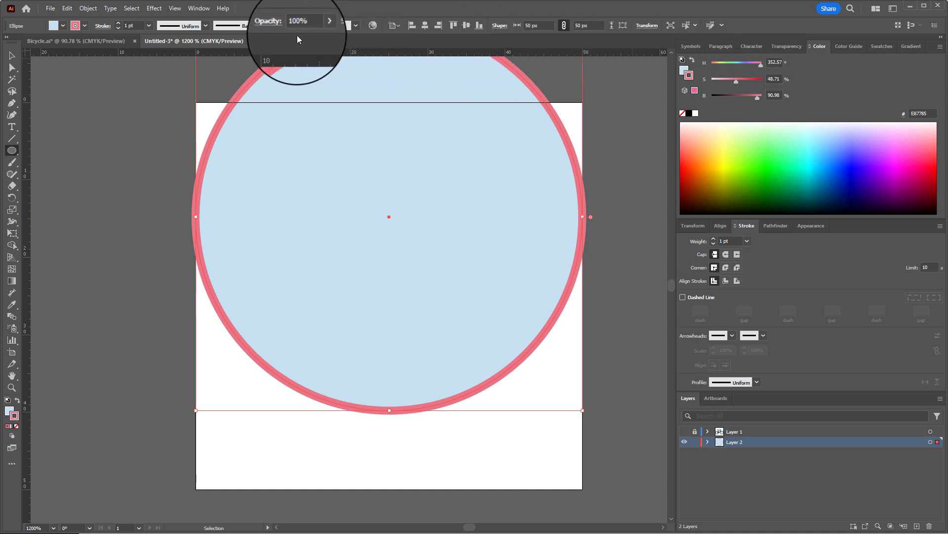
Align the circle to the artboard, centring it both horizontally and vertically
left_click(199, 8)
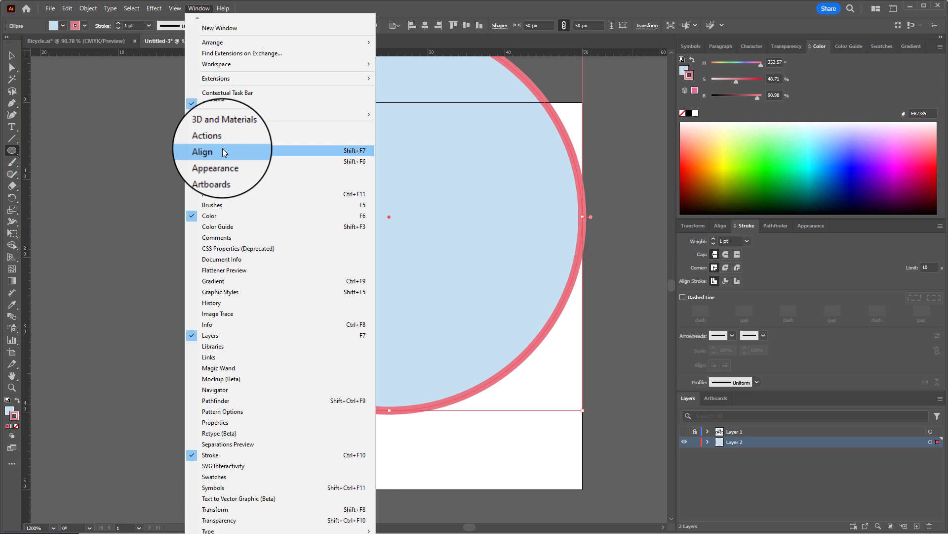
left_click(770, 33)
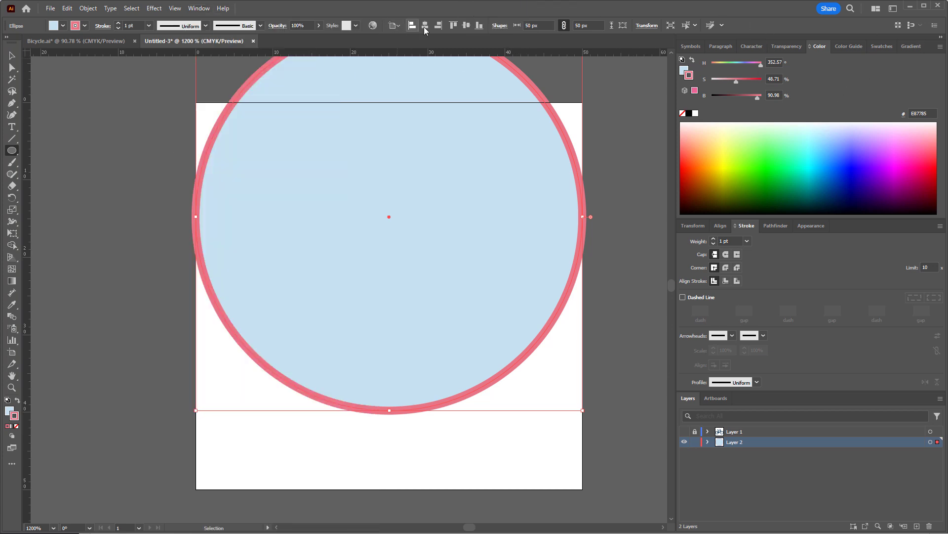
left_click(396, 26)
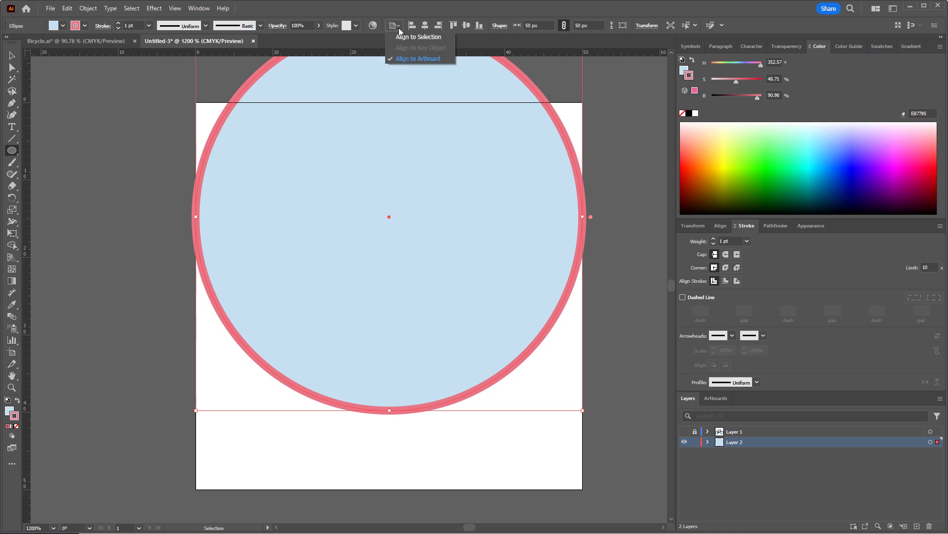
left_click(405, 60)
left_click(425, 26)
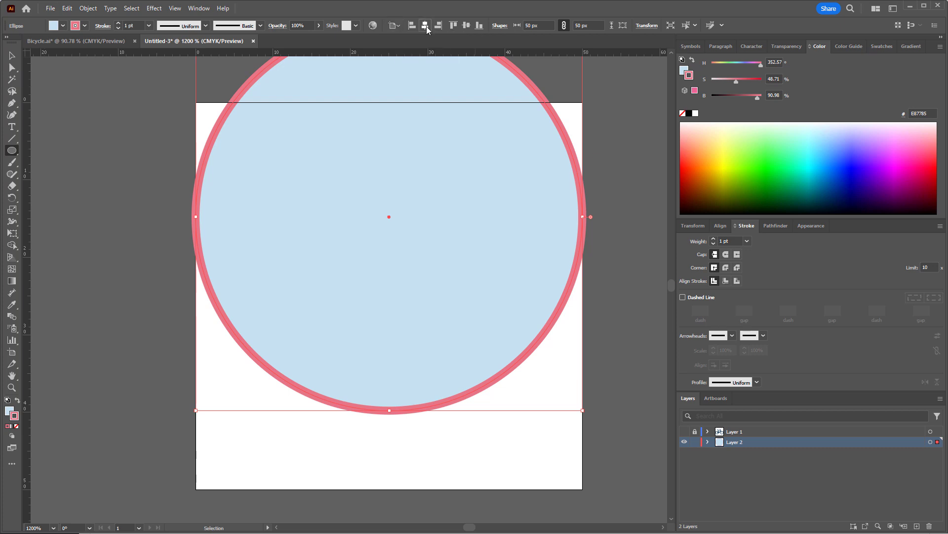
left_click(468, 25)
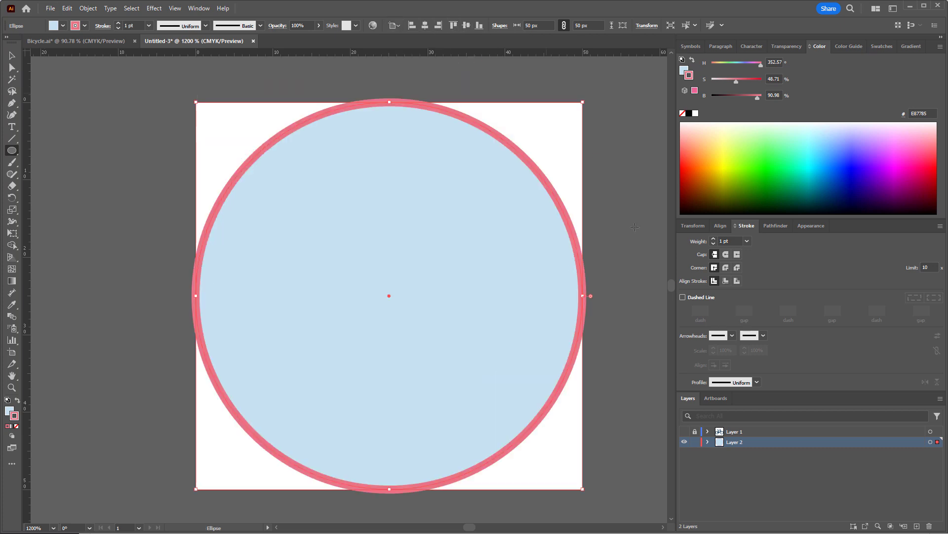
Raise the circle's stroke weight to 3 pt and set Layer 2's colour to Dark Blue
left_click(713, 238)
left_click(713, 238)
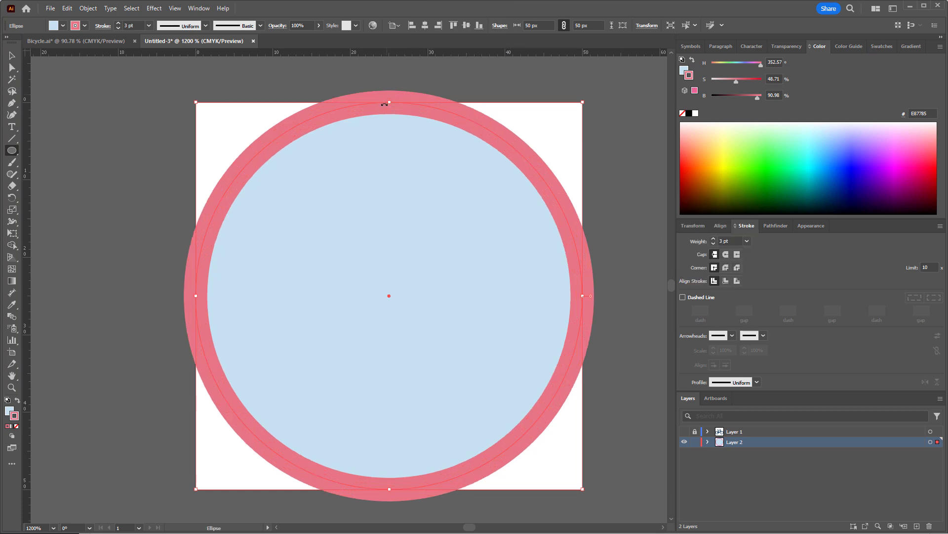
double_click(746, 440)
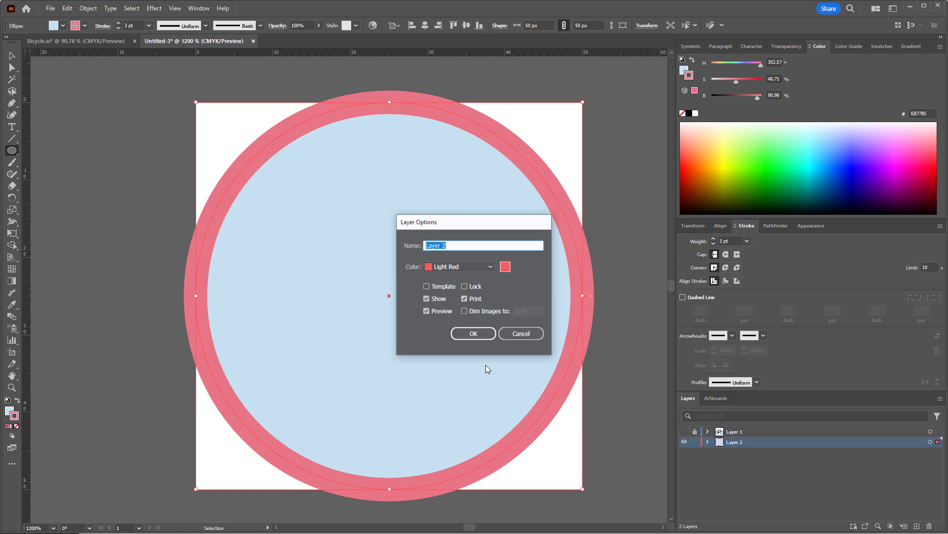
left_click(468, 267)
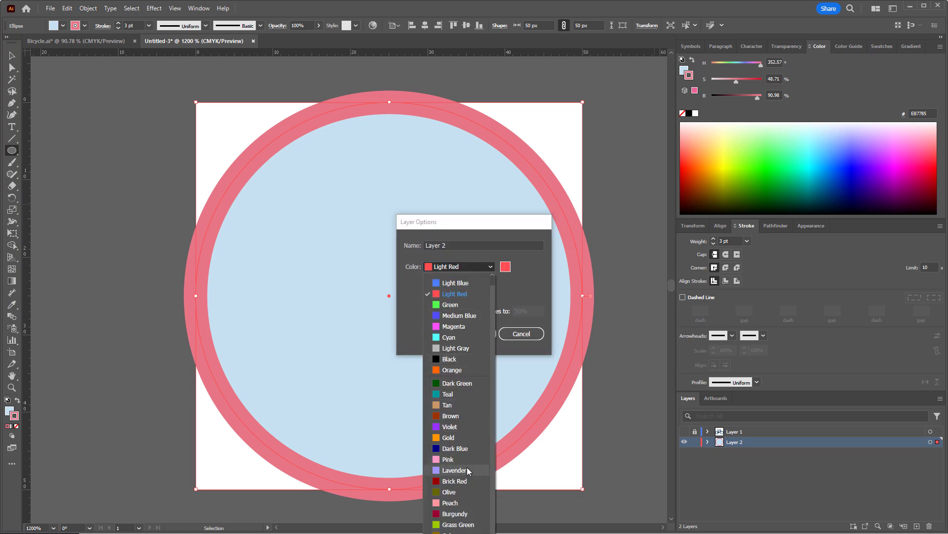
left_click(470, 448)
left_click(470, 334)
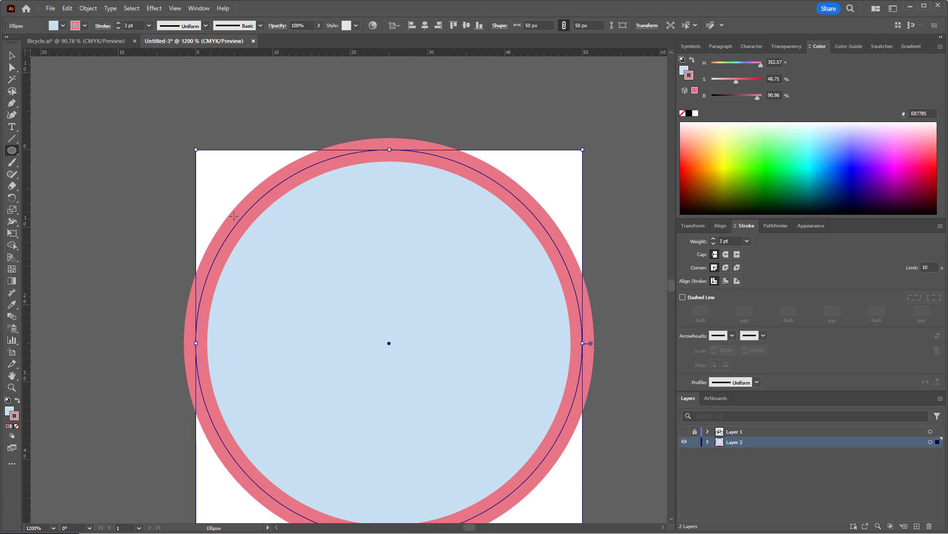
key("ctrl+y")
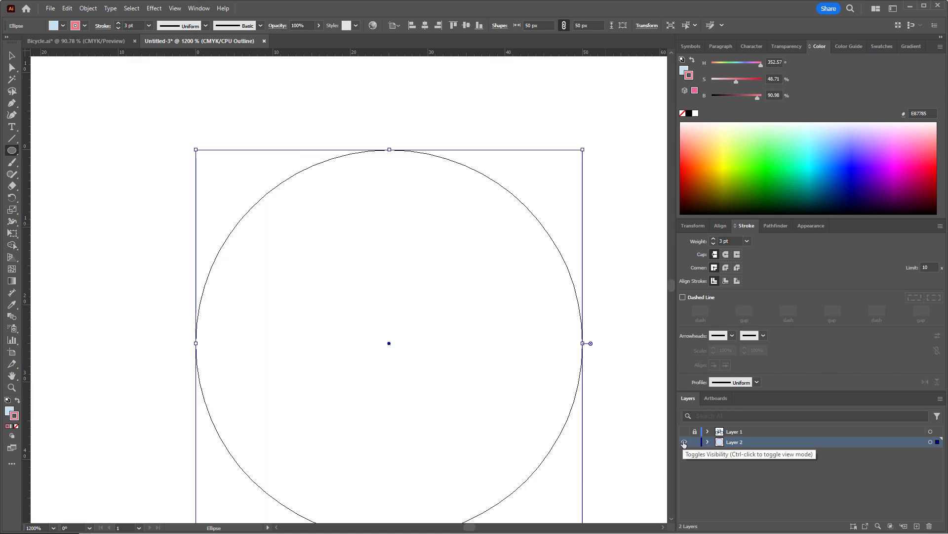
key("ctrl+y")
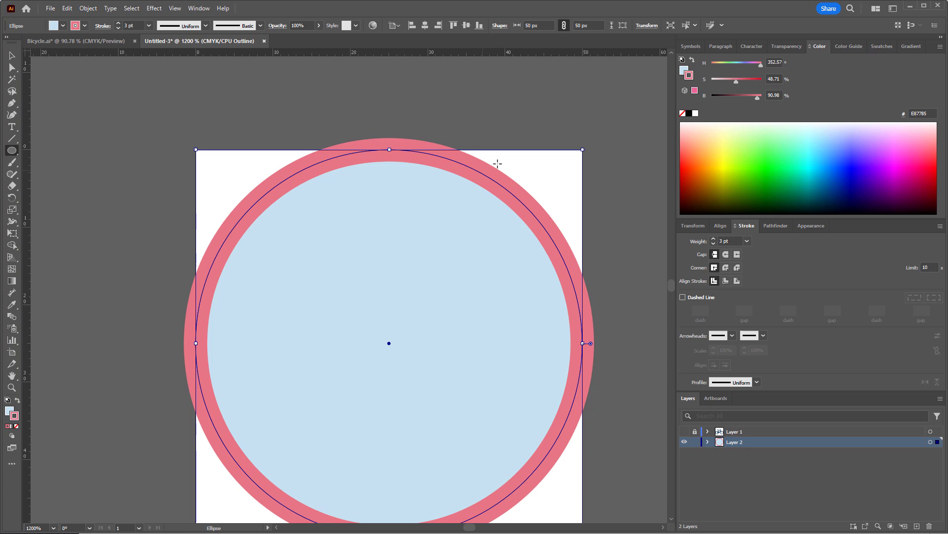
scroll(366, 151, "up", 3)
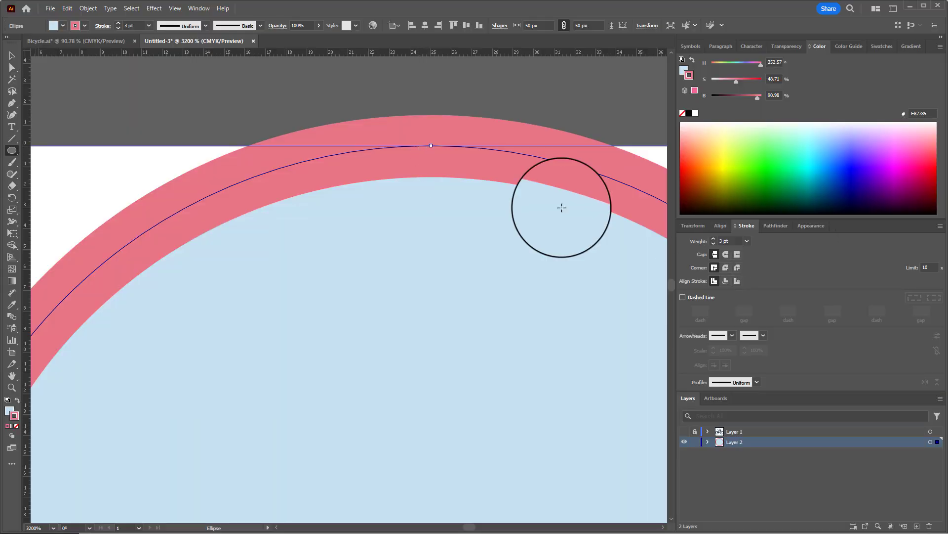
left_click(199, 8)
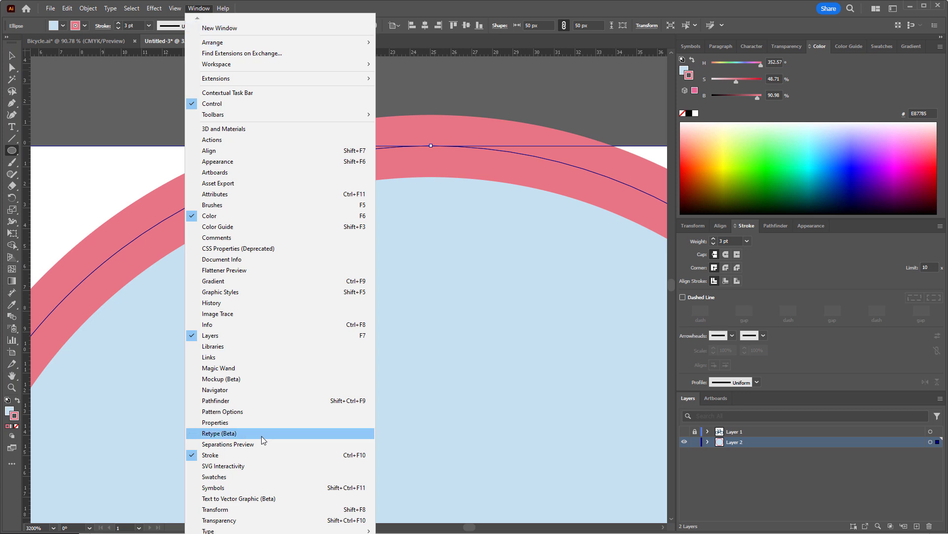
left_click(746, 232)
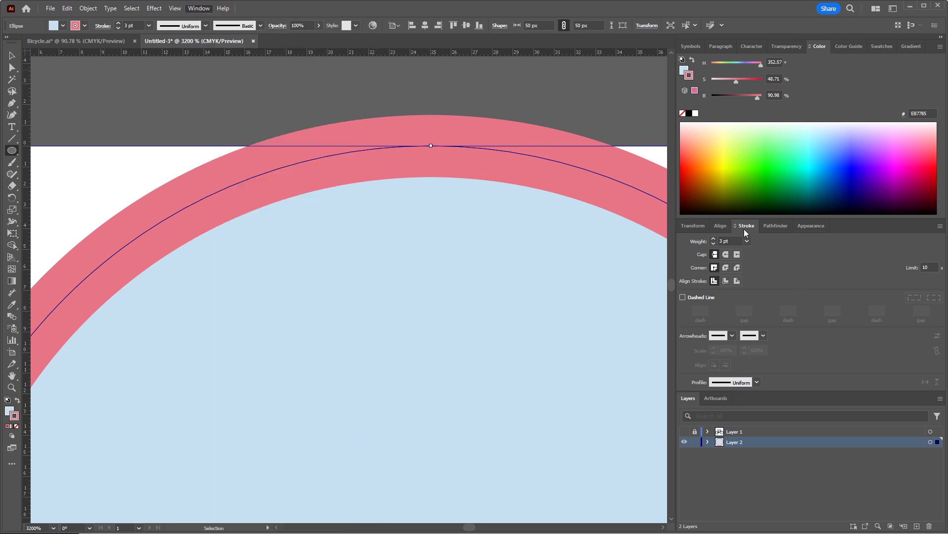
left_click(746, 232)
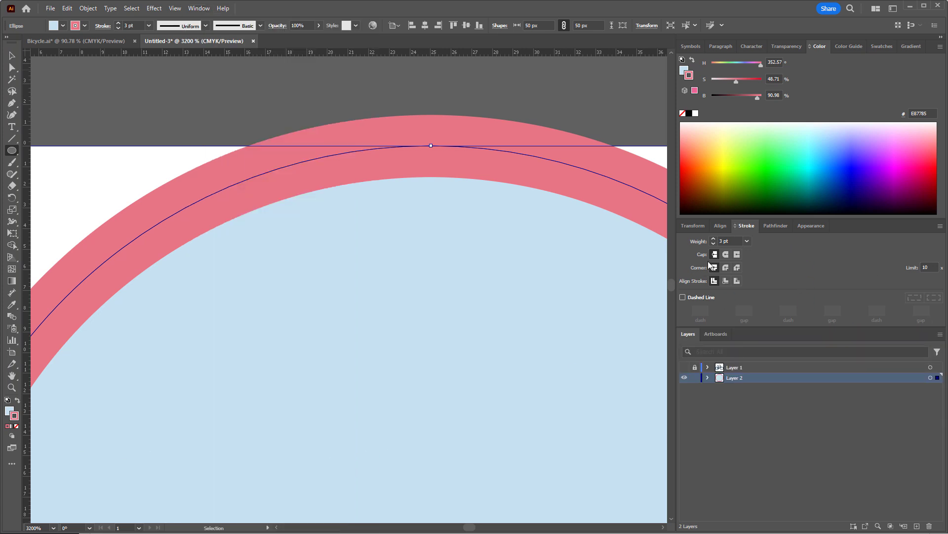
Align the circle's 3 pt stroke to the inside of its path, comparing with undo and redo
left_click(725, 281)
scroll(383, 277, "down", 3)
left_click_drag(396, 263, 345, 134)
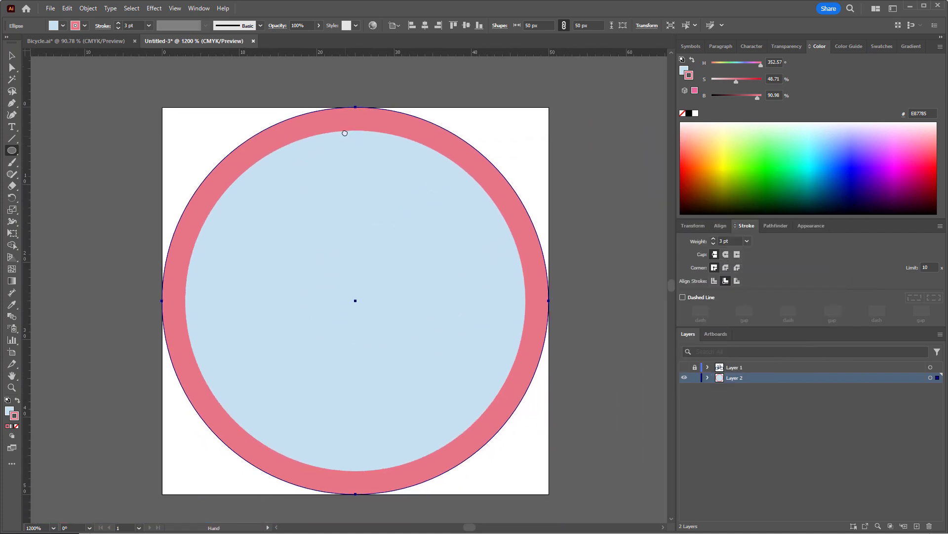
key("v")
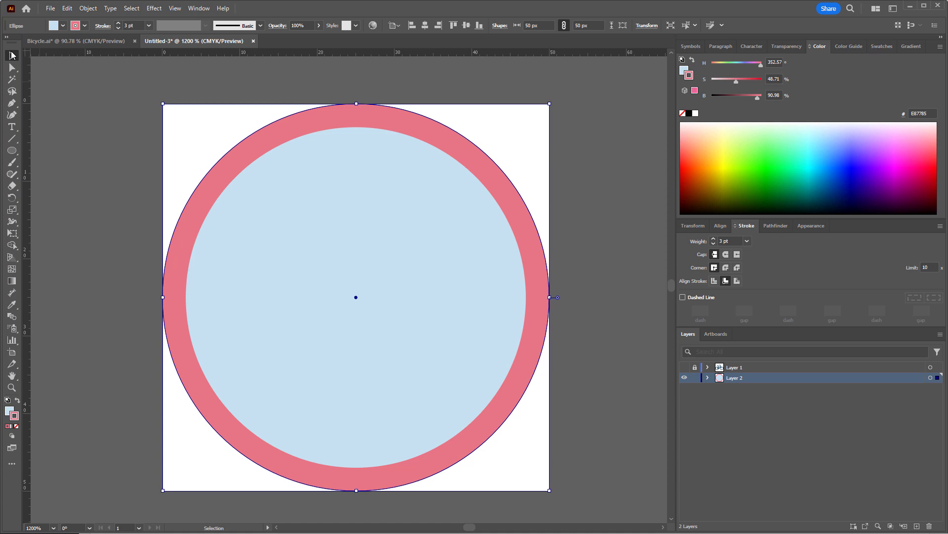
left_click(606, 132)
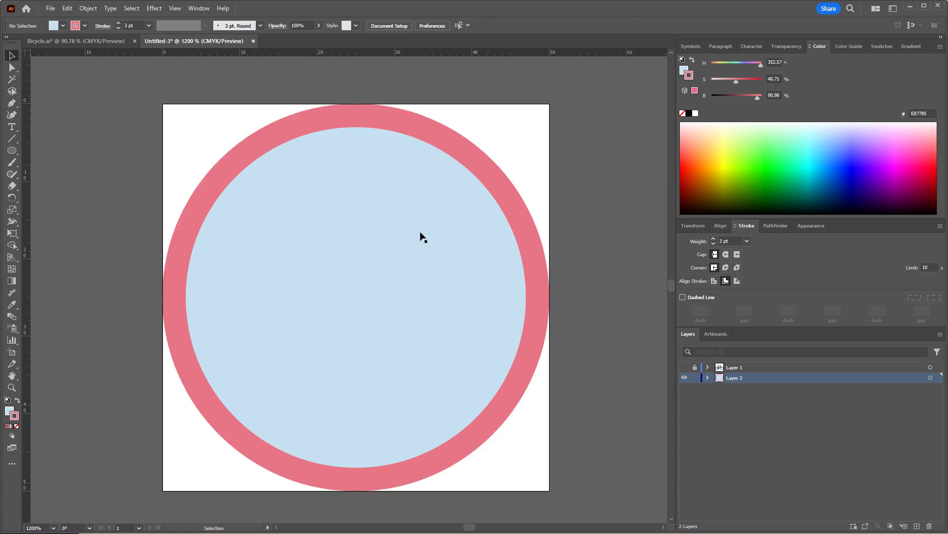
left_click(470, 174)
scroll(363, 116, "up", 3)
scroll(353, 138, "up", 2)
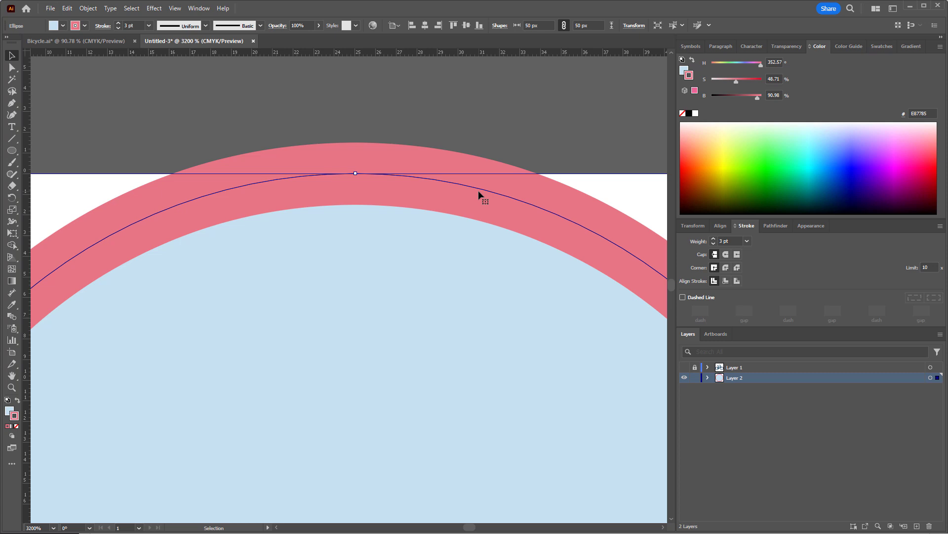
key("ctrl+shift+z")
key("ctrl+shift+z")
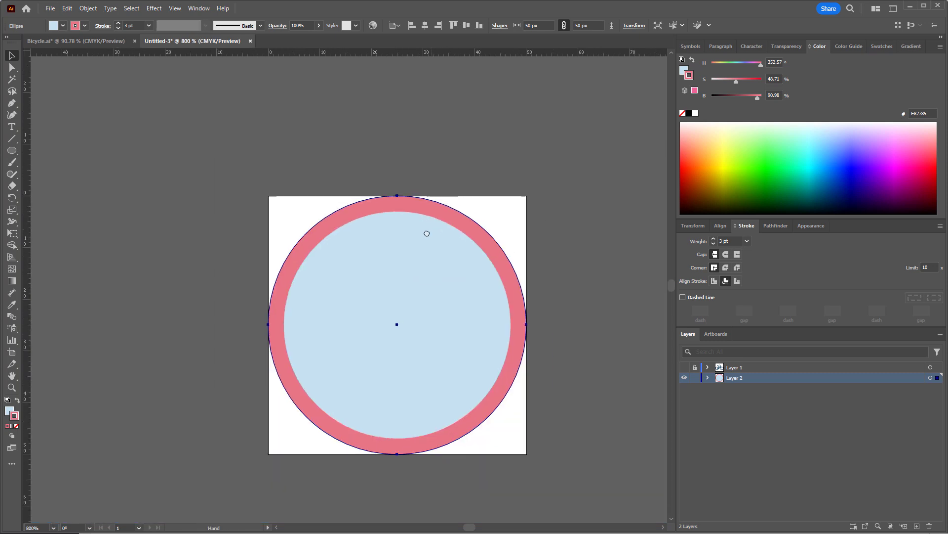
Show the bicycle on Layer 1, then lock and hide the circle's Layer 2
key("v")
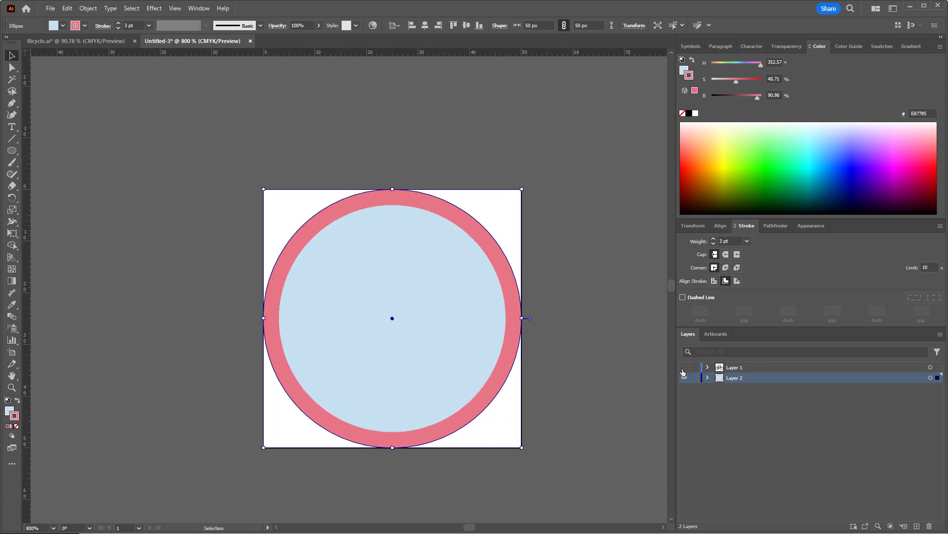
left_click(684, 368)
key("i")
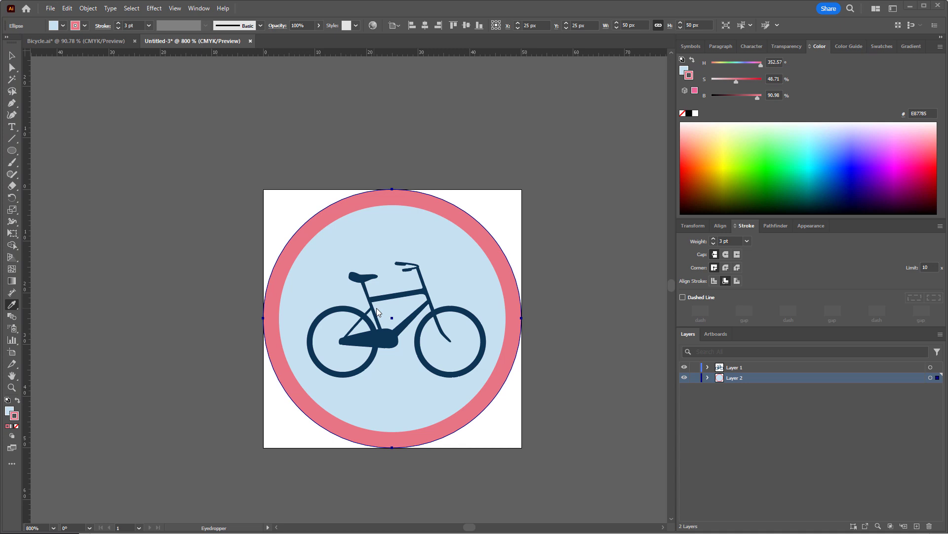
key("ctrl")
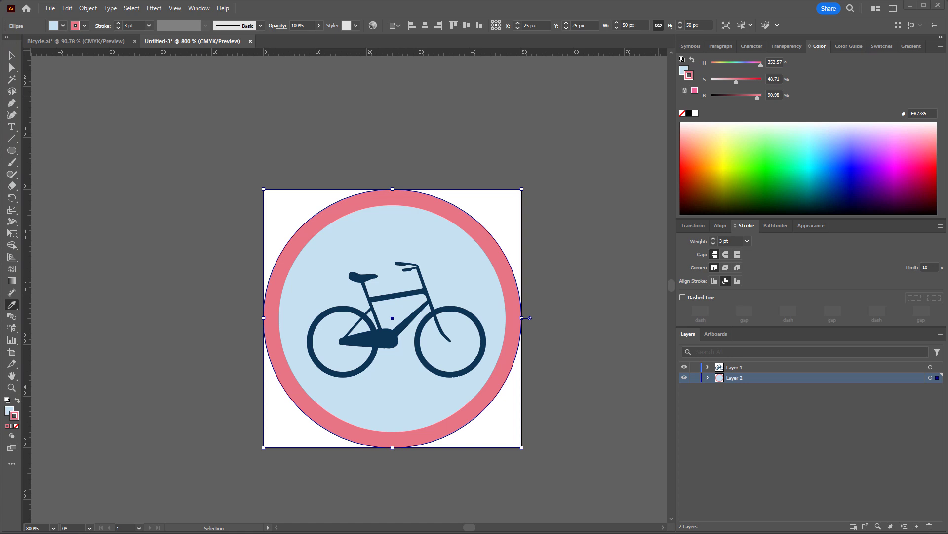
left_click(694, 378)
left_click(684, 378)
Select the bicycle to check its navy swatches, then show Layer 2 and lock Layer 1
left_click(741, 367)
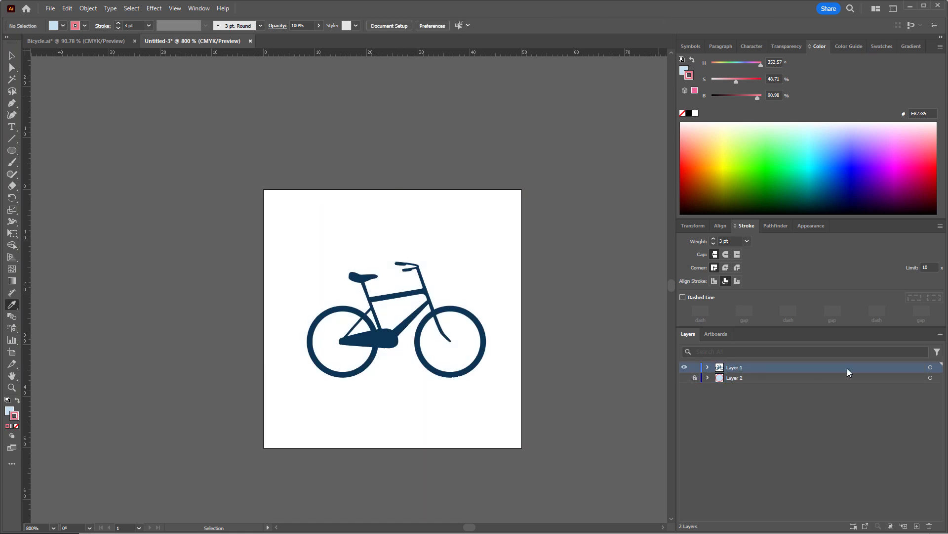
left_click(931, 369)
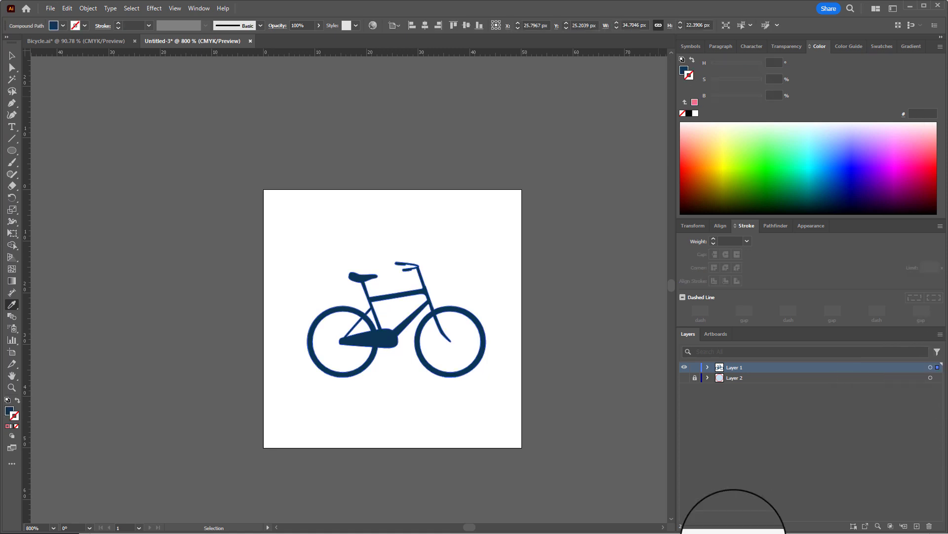
left_click(9, 413)
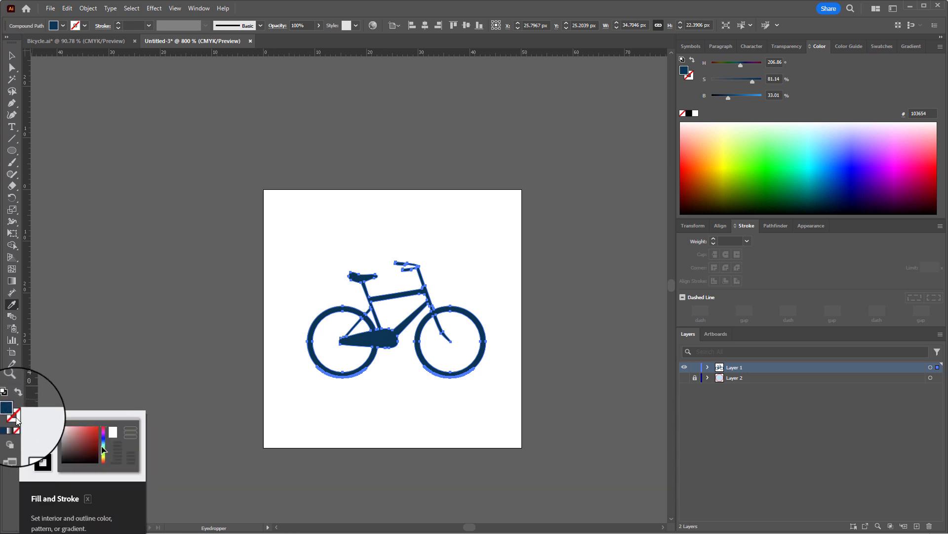
left_click(15, 417)
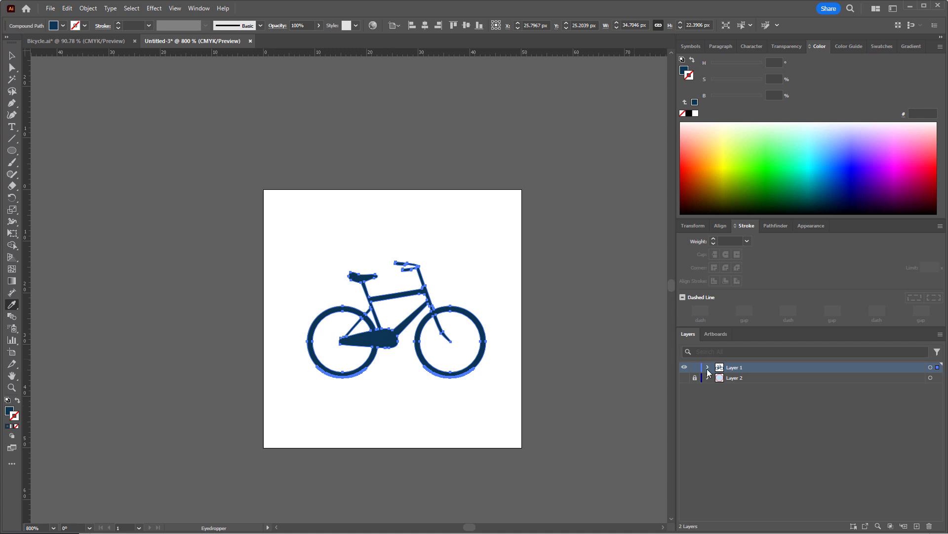
left_click(685, 378)
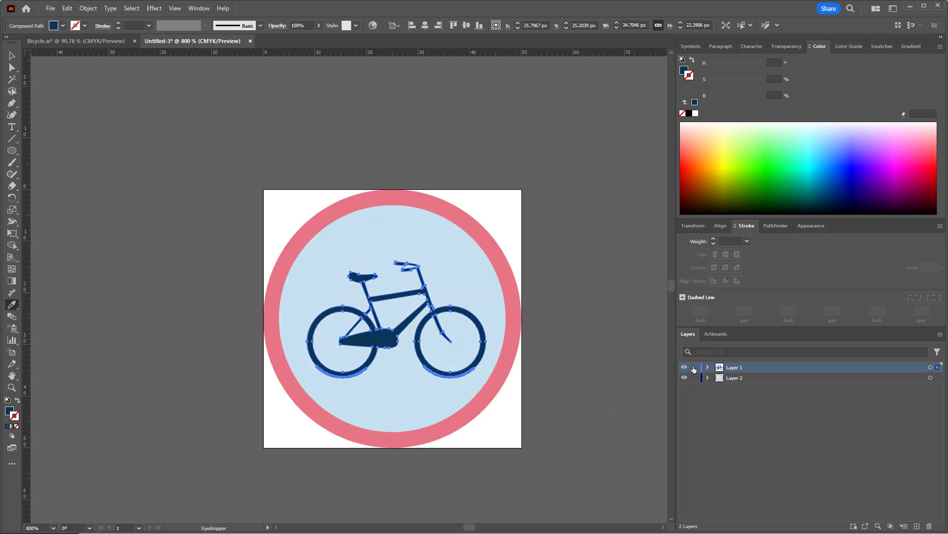
left_click(695, 367)
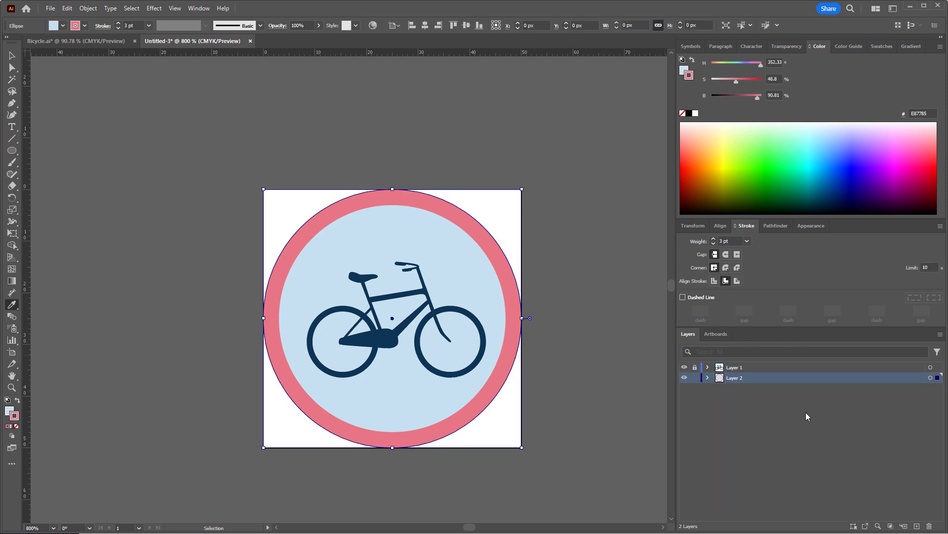
left_click(931, 377)
key("v")
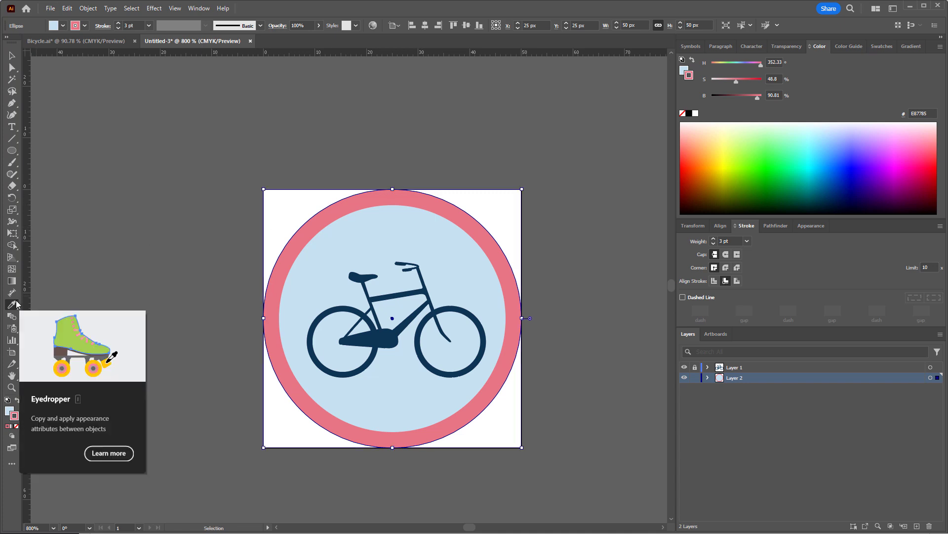
left_click(15, 304)
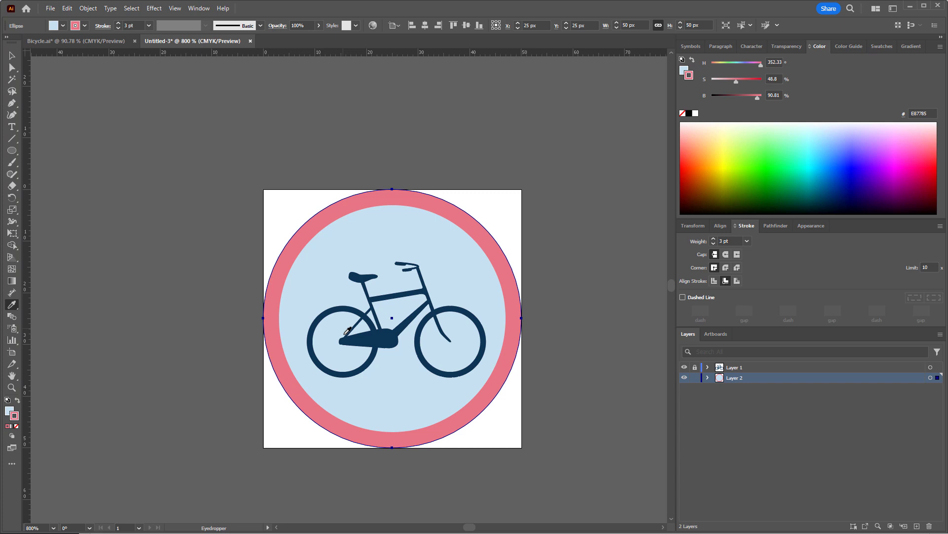
left_click(385, 334)
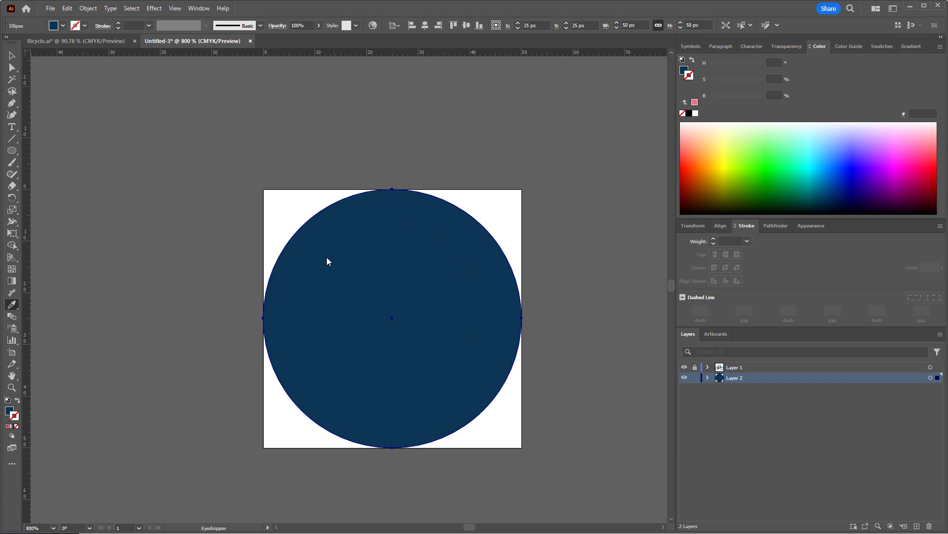
key("ctrl")
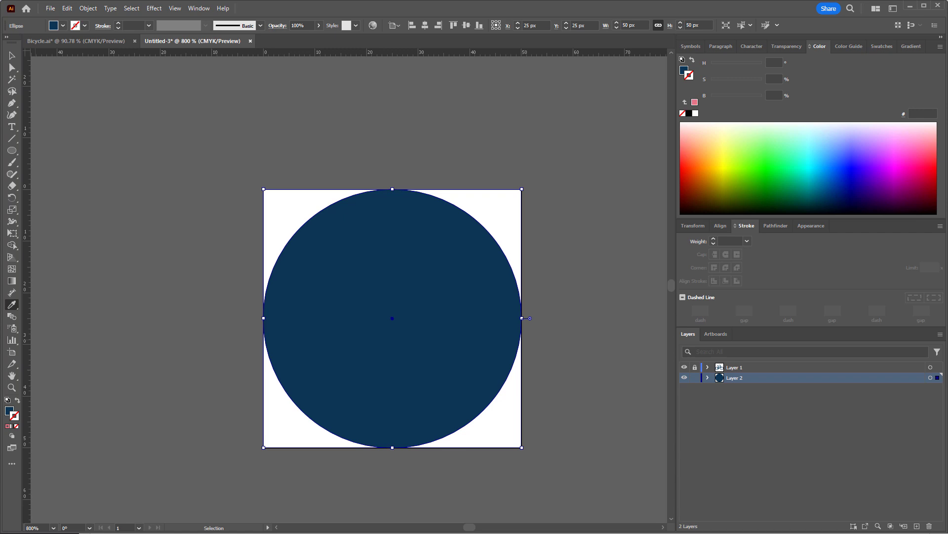
key("ctrl+z")
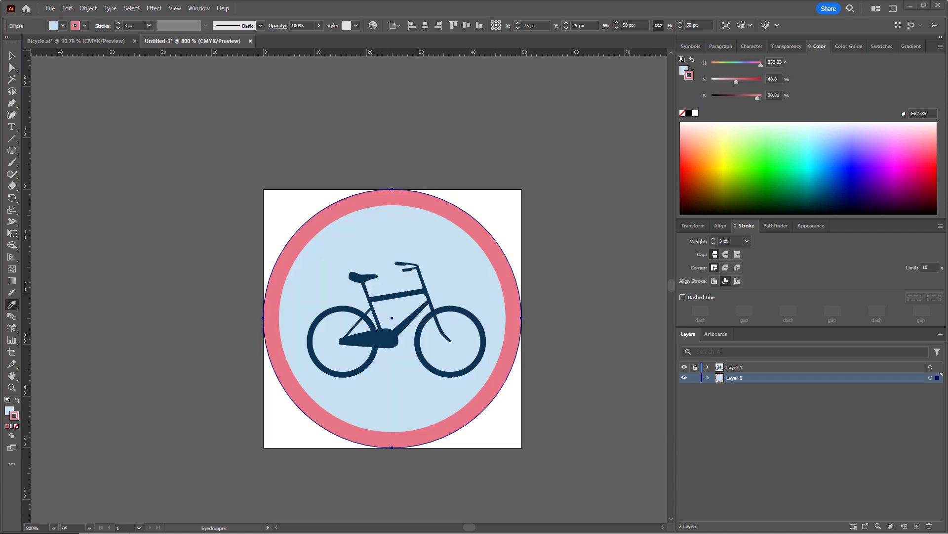
Sample the bicycle's navy with the Eyedropper into the selected circle's stroke
key("ctrl")
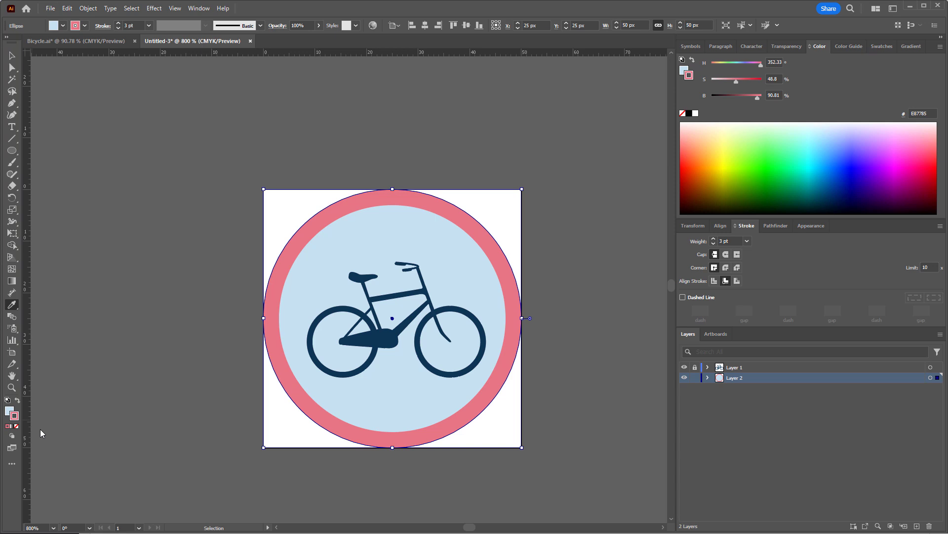
left_click(8, 412)
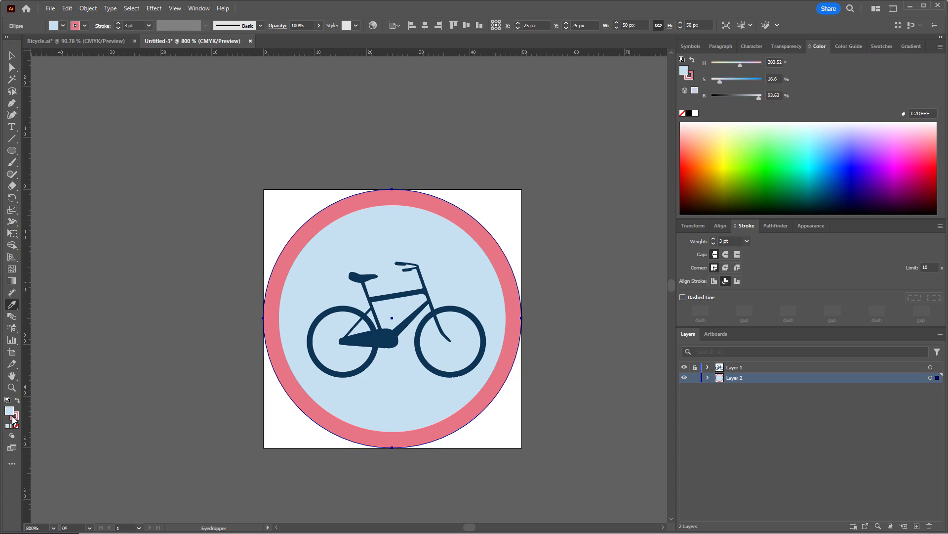
left_click(15, 418)
left_click(387, 338, "shift")
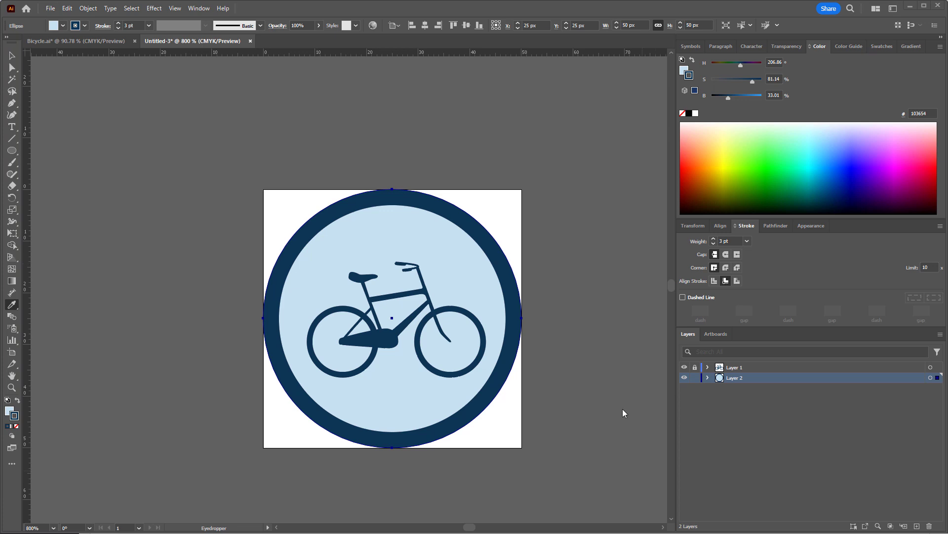
Unlock Layer 1, select the bicycle and circle, and drag them into Symbols named 'bicycle'
left_click(696, 368)
left_click(930, 367, "shift")
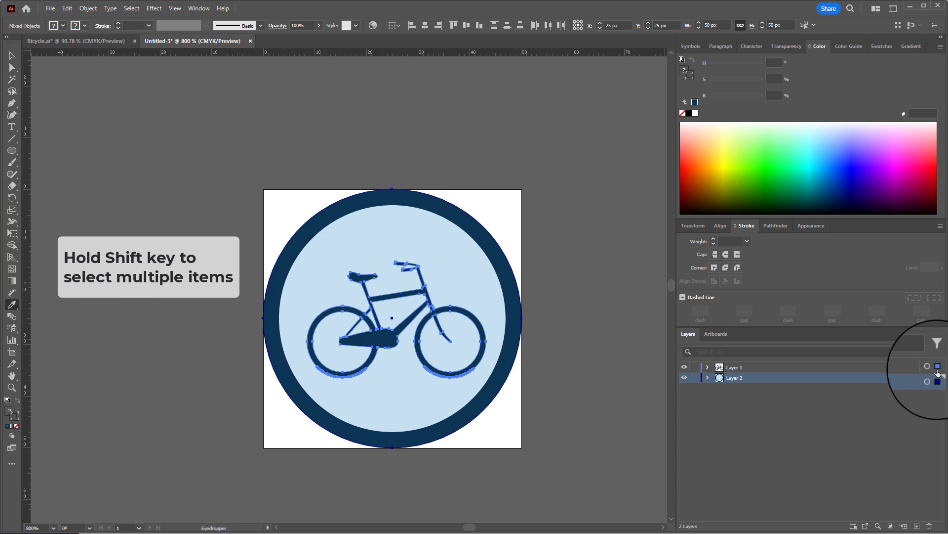
left_click(691, 46)
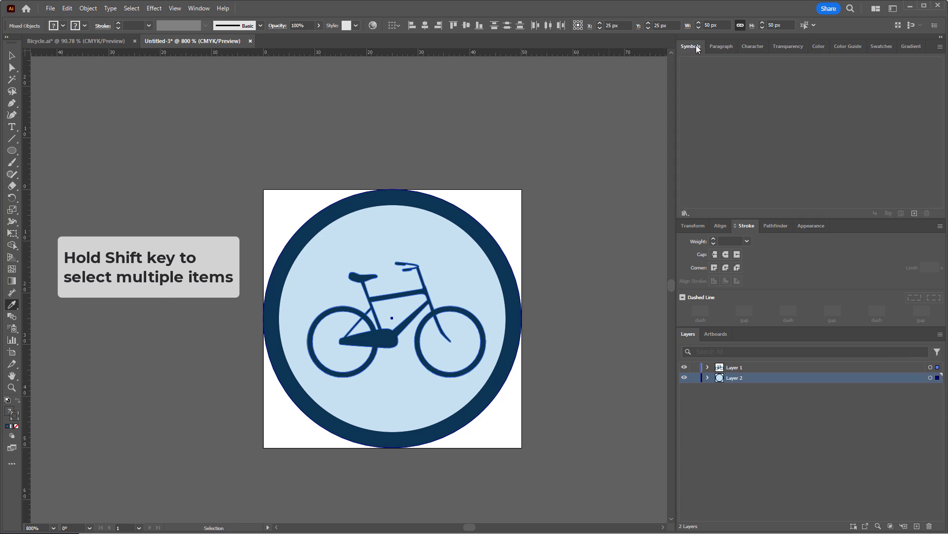
left_click_drag(762, 219, 762, 325)
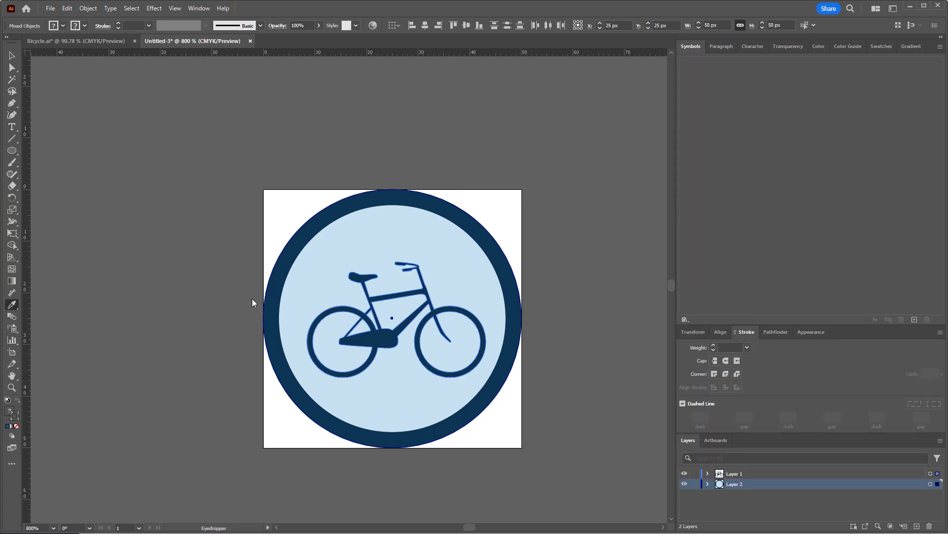
left_click(12, 55)
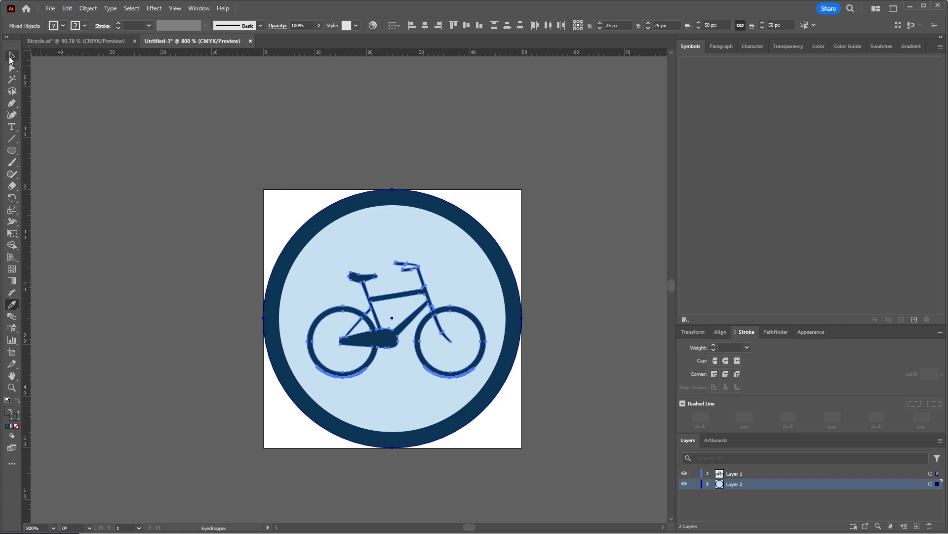
left_click_drag(333, 289, 727, 144)
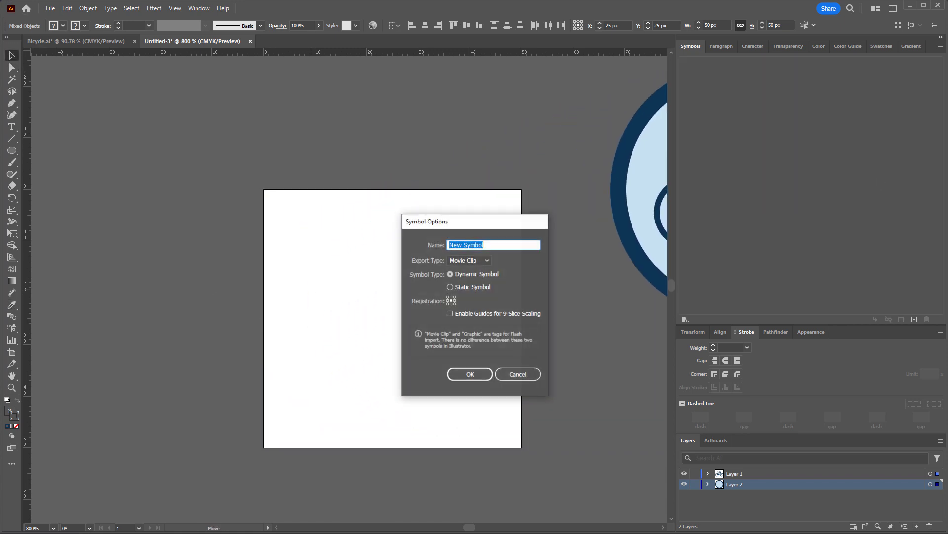
left_click(527, 243)
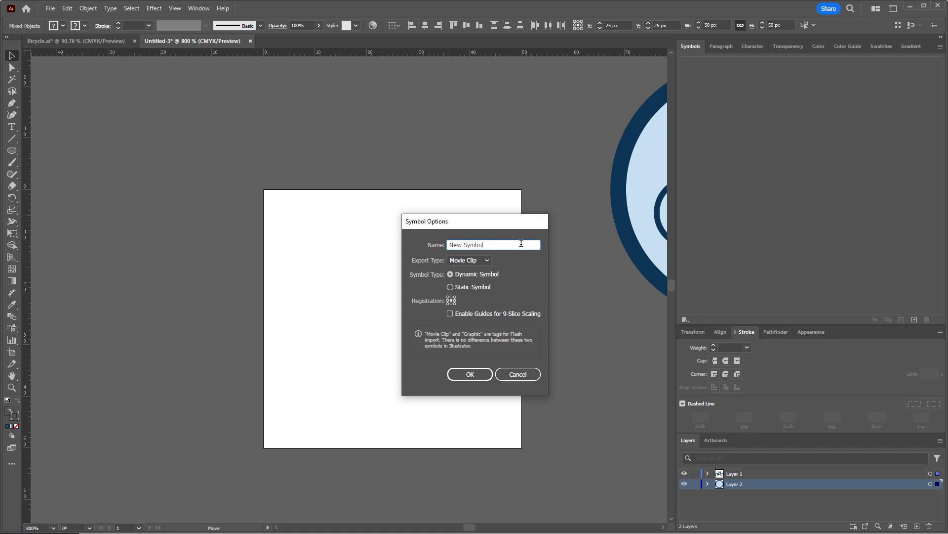
key("ctrl+a")
type("bicycle")
Confirm the 'bicycle' symbol, then try Thumbnail View and return to Large List View
key("Return")
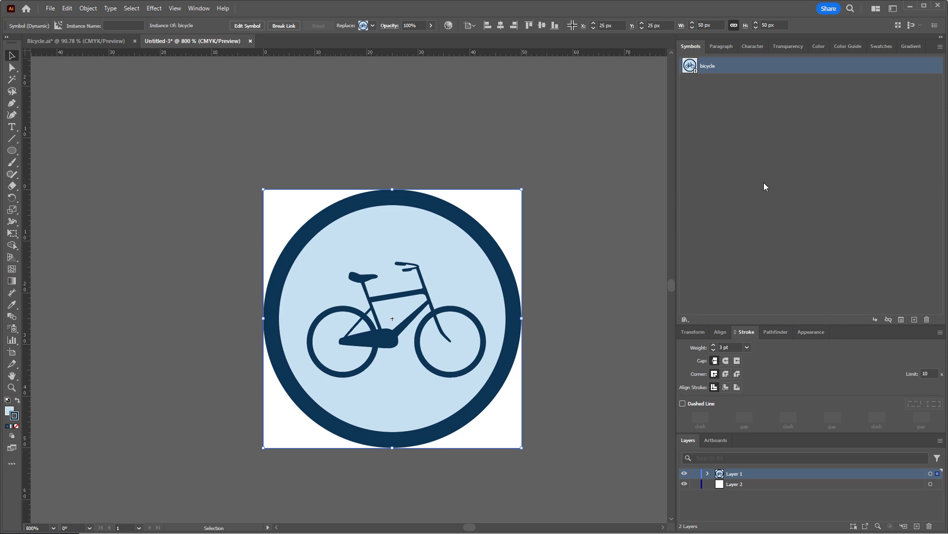
left_click(941, 46)
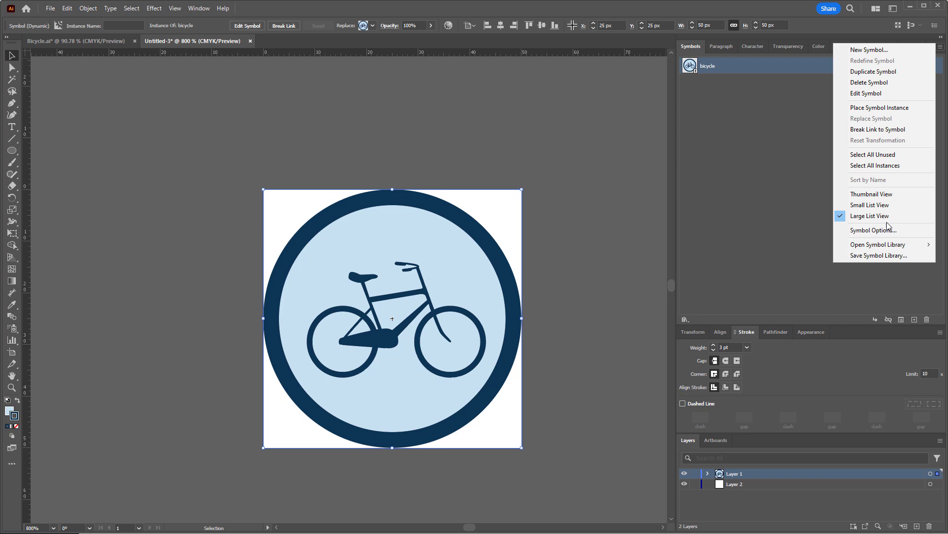
left_click(872, 193)
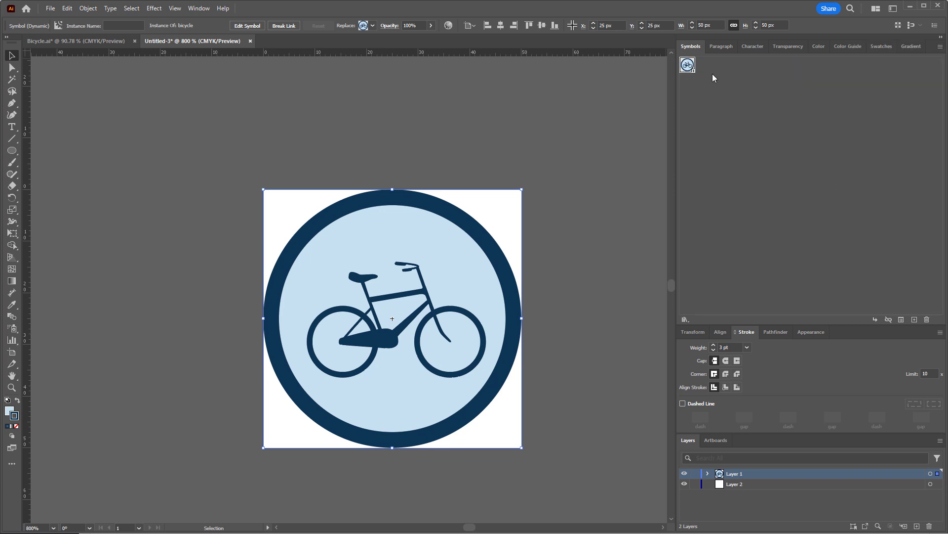
left_click(940, 46)
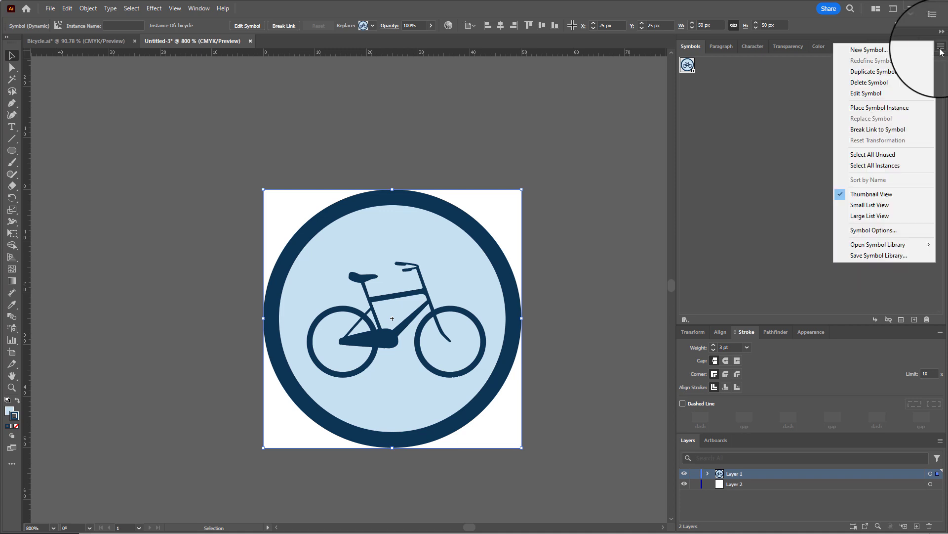
left_click(882, 218)
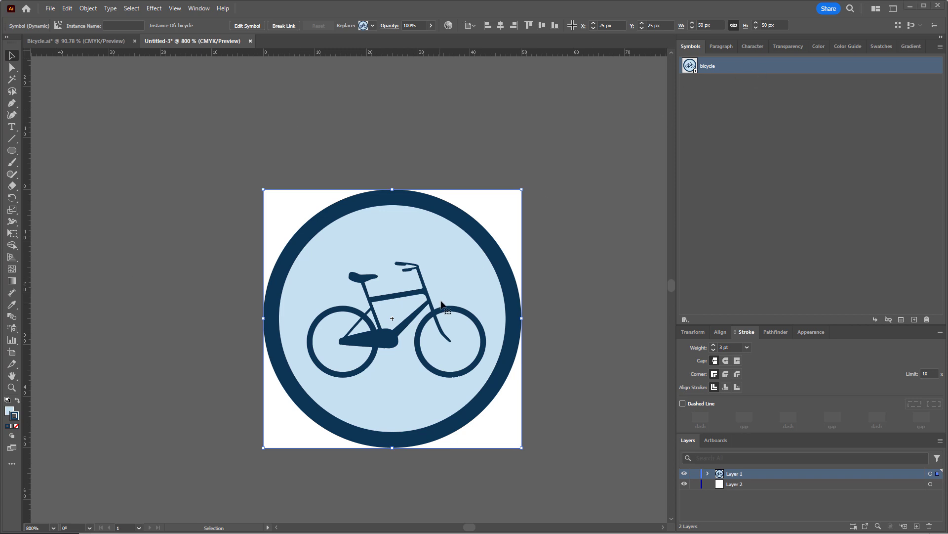
Drag two more bicycle instances from the Symbols panel beside the original one
scroll(443, 296, "down", 4)
left_click_drag(424, 311, 274, 198)
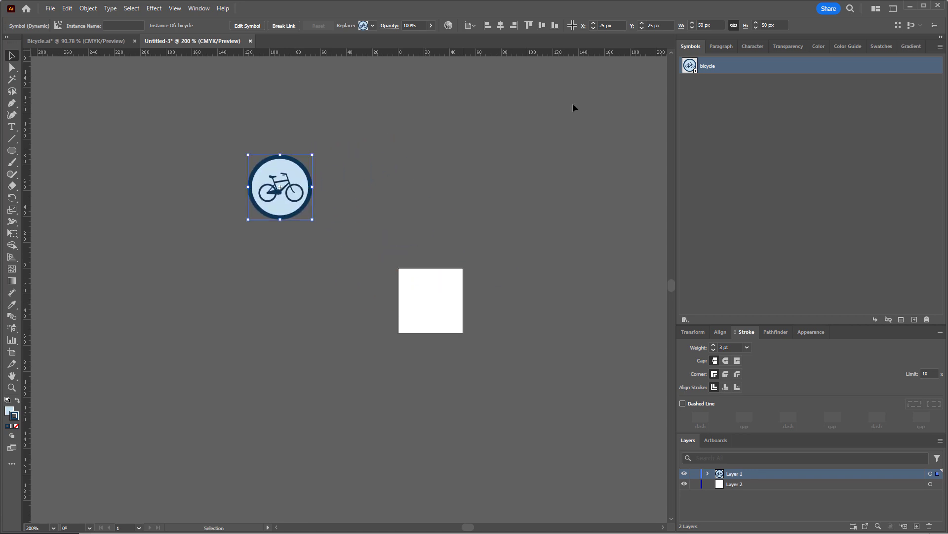
left_click_drag(708, 70, 445, 221)
scroll(280, 192, "up", 4)
scroll(308, 203, "down", 3)
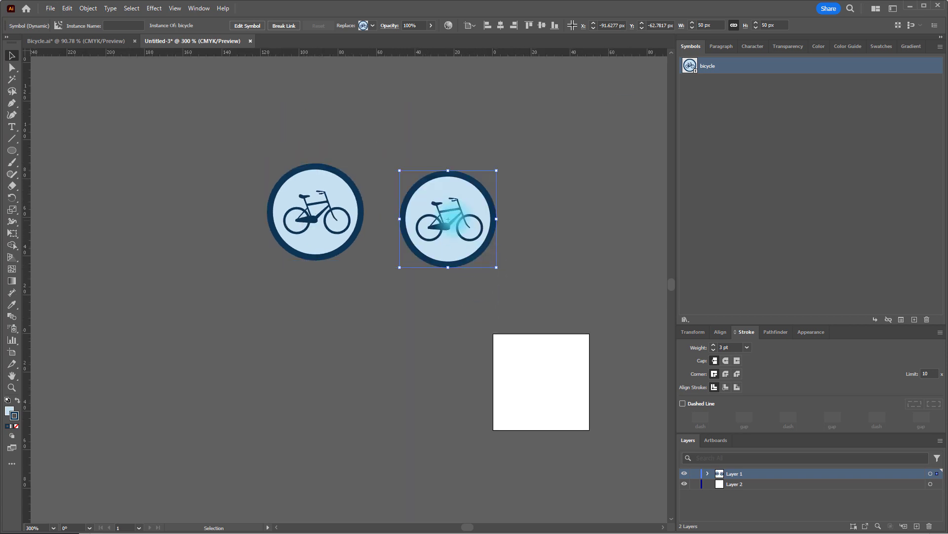
left_click(690, 65)
left_click_drag(690, 66, 576, 200)
left_click(556, 301)
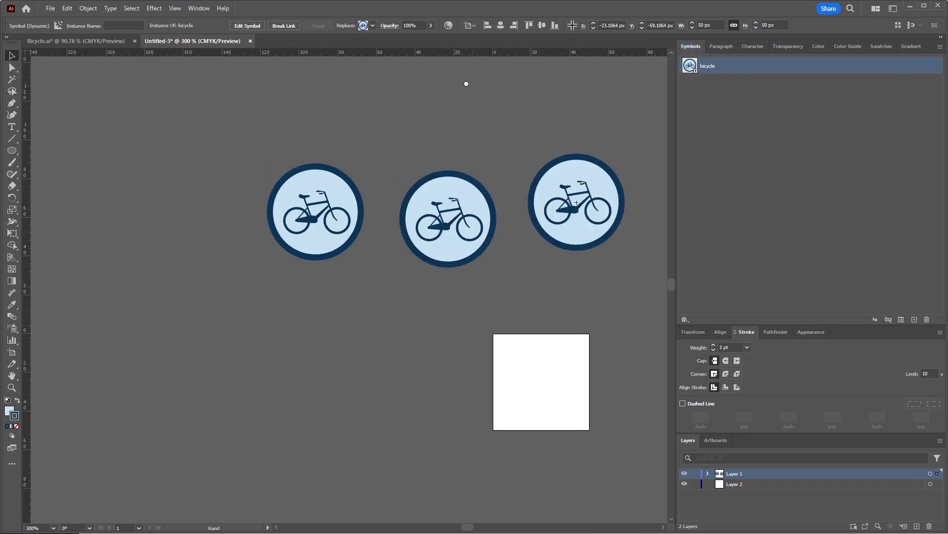
Shift-select all three bicycle instances, then deselect them
left_click_drag(557, 81, 551, 154)
left_click_drag(445, 145, 515, 135)
left_click_drag(445, 276, 254, 275)
left_click(192, 277)
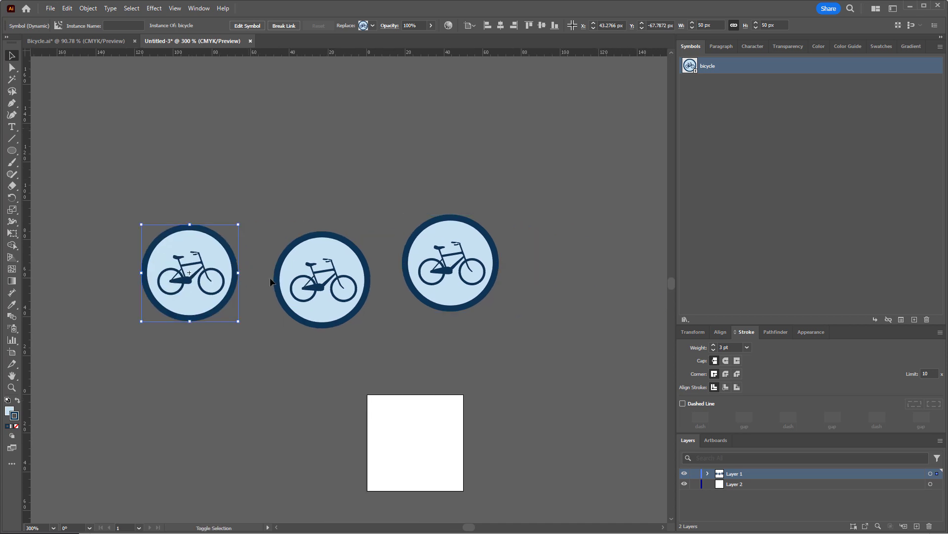
left_click(301, 285, "shift")
left_click(475, 253, "shift")
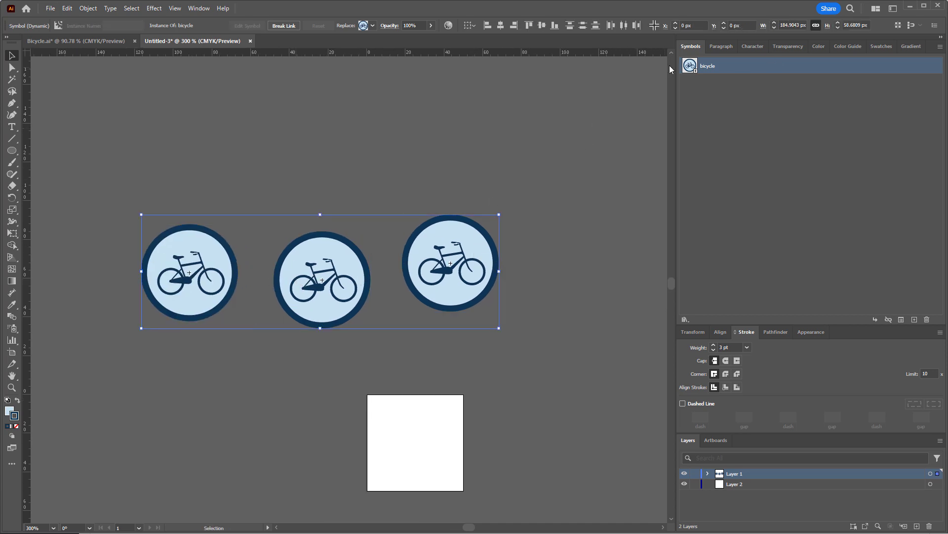
key("ctrl+shift+a")
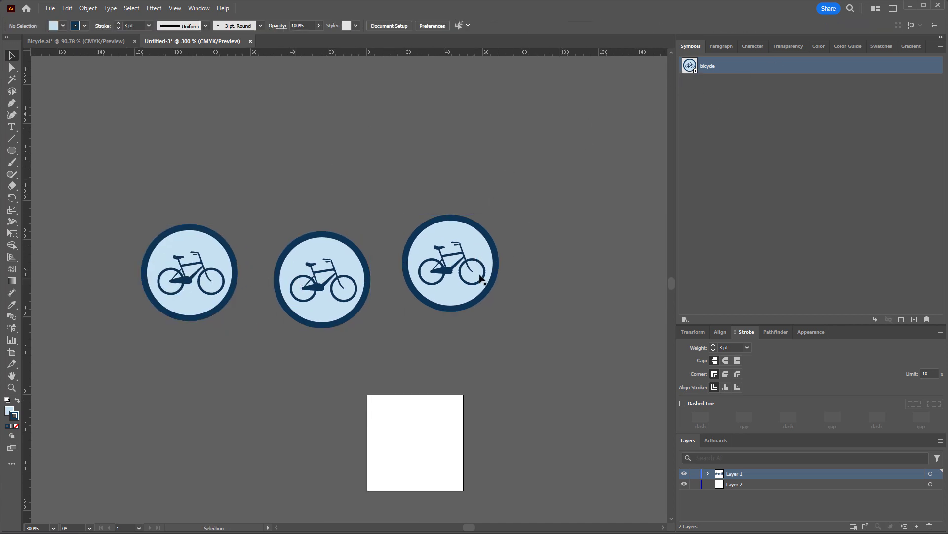
Delete the extra bicycle circles from the canvas
left_click(450, 270)
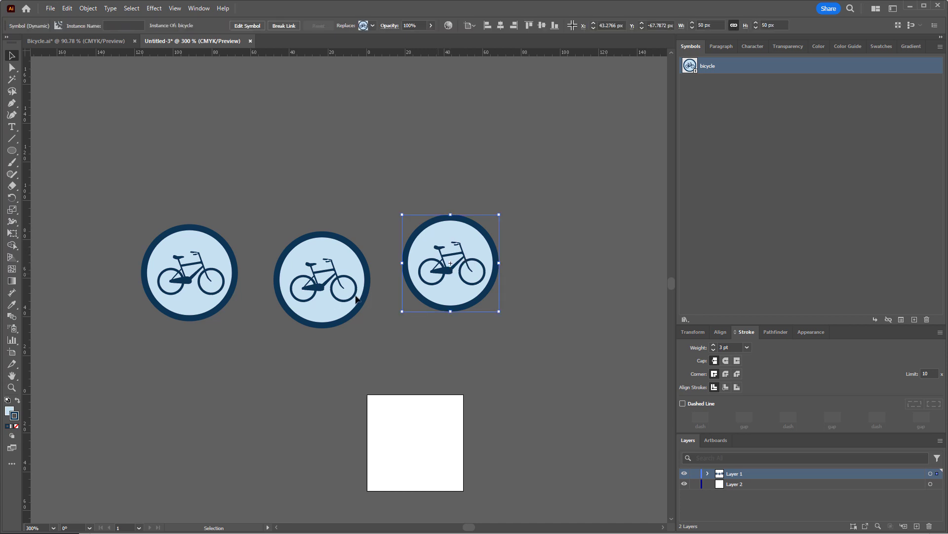
left_click_drag(316, 284, 203, 282)
key("Delete")
left_click(415, 271)
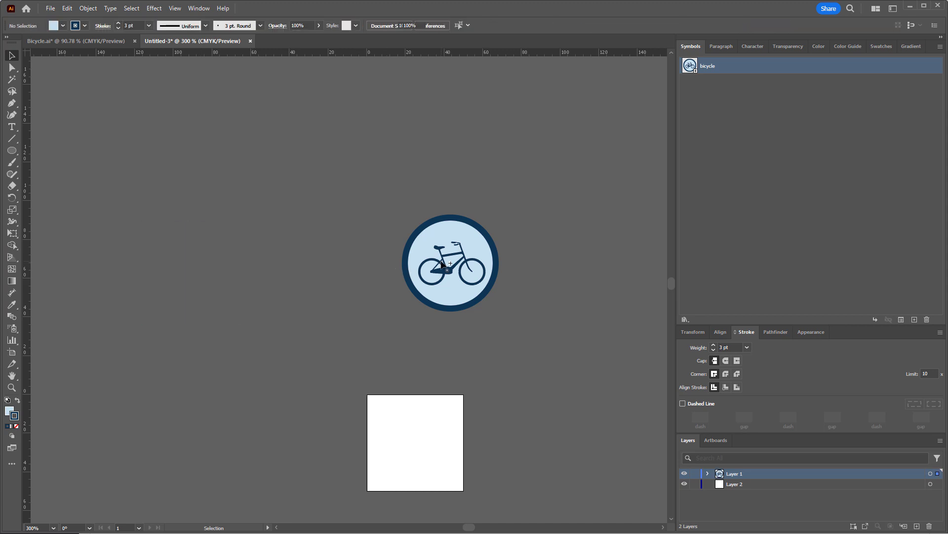
key("Delete")
scroll(424, 367, "down", 3)
scroll(464, 346, "up", 4)
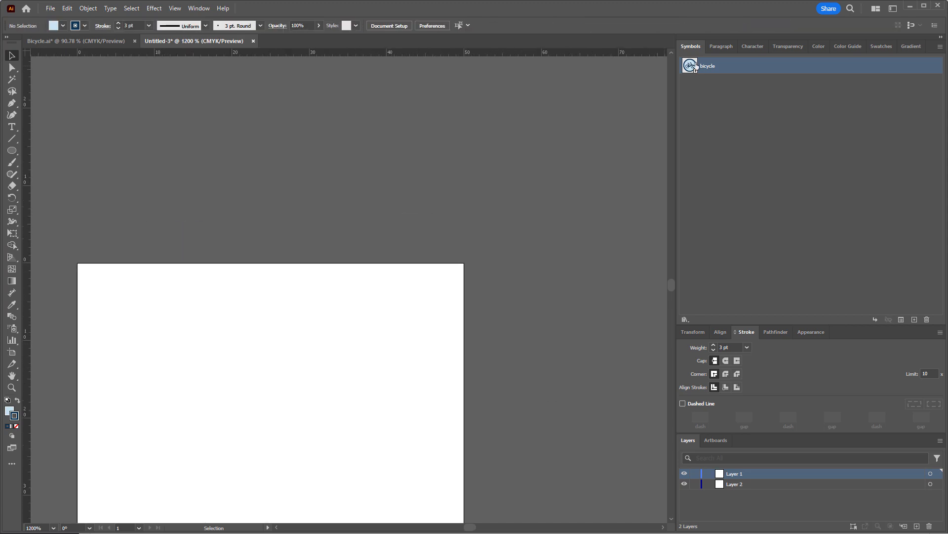
Place a fresh bicycle symbol instance and centre it horizontally and vertically on the artboard
left_click_drag(690, 65, 129, 167)
scroll(440, 372, "down", 3)
scroll(271, 384, "down", 2)
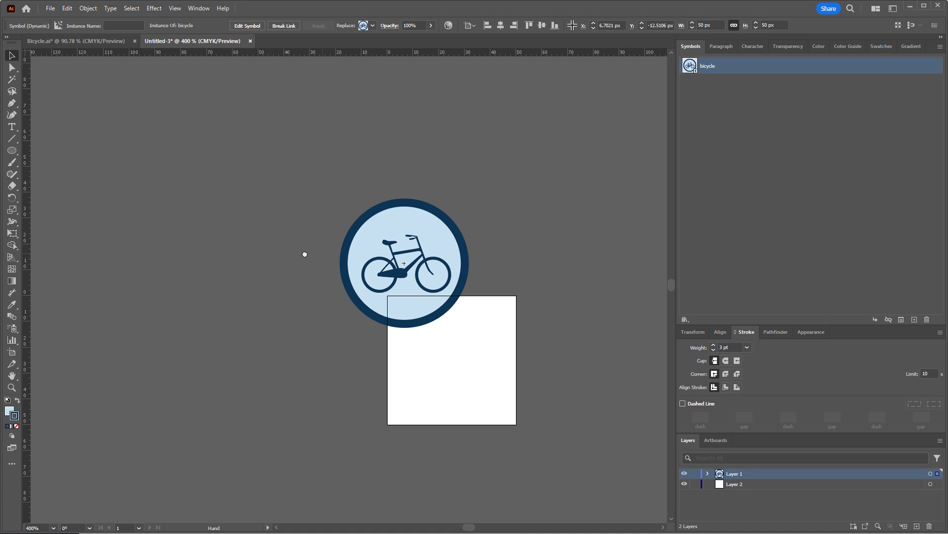
scroll(419, 296, "up", 1)
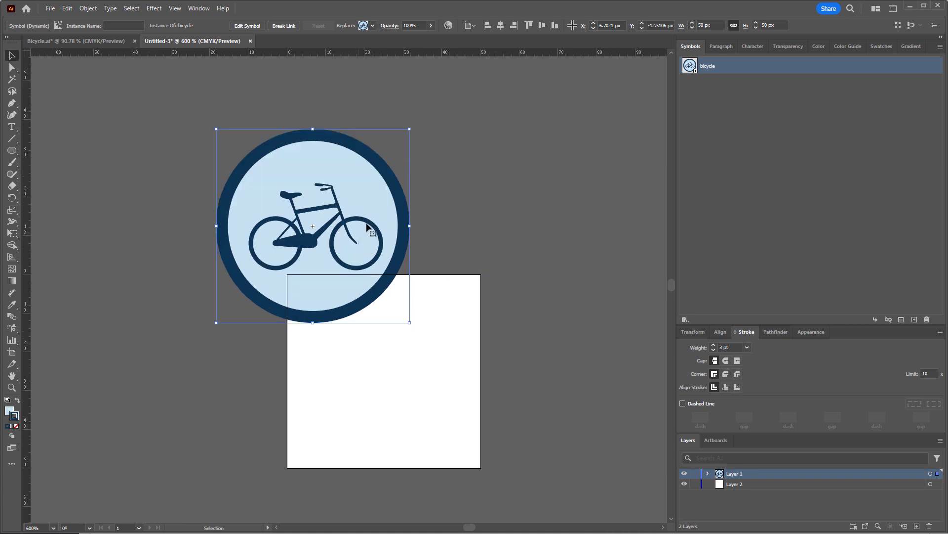
left_click(501, 27)
left_click(543, 25)
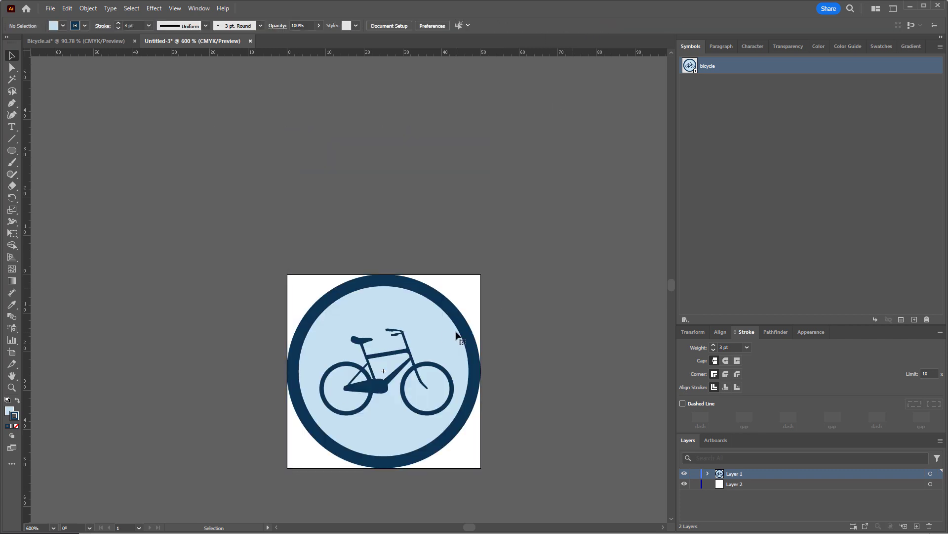
key("h")
left_click_drag(535, 360, 445, 335)
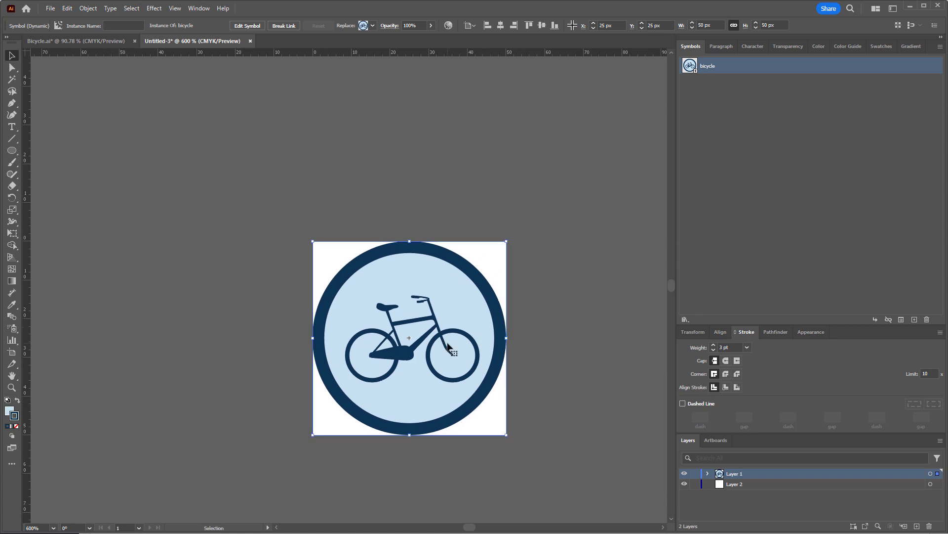
Break the bicycle instance's link to its symbol, turning it into plain artwork
right_click(381, 305)
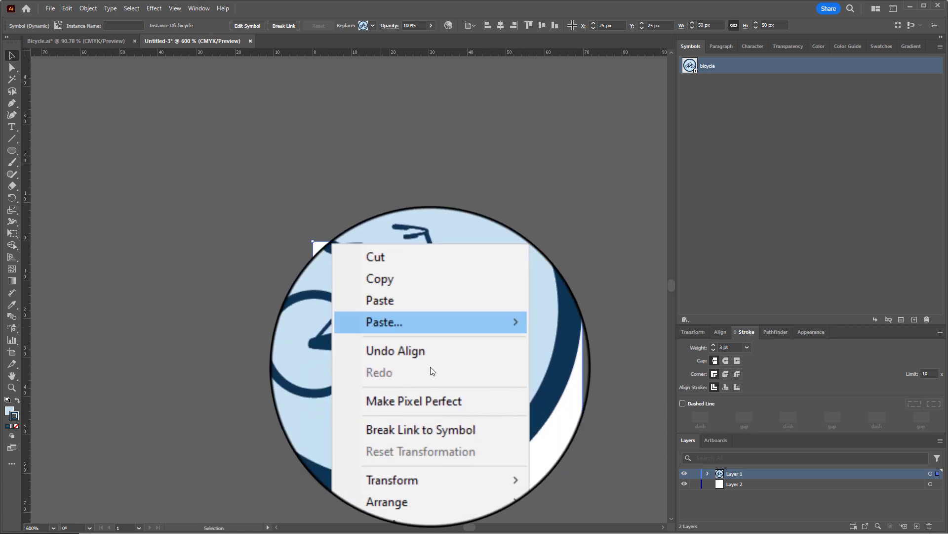
left_click(431, 400)
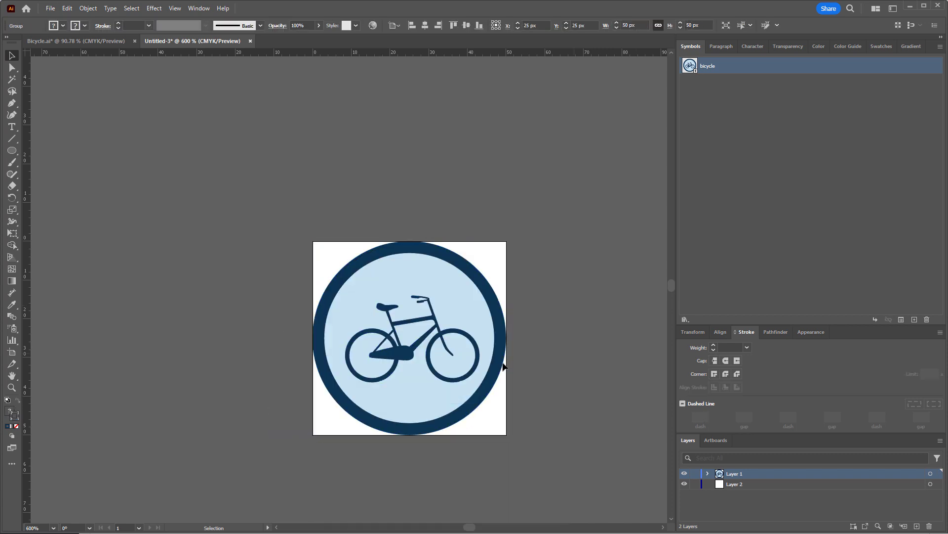
left_click(449, 267)
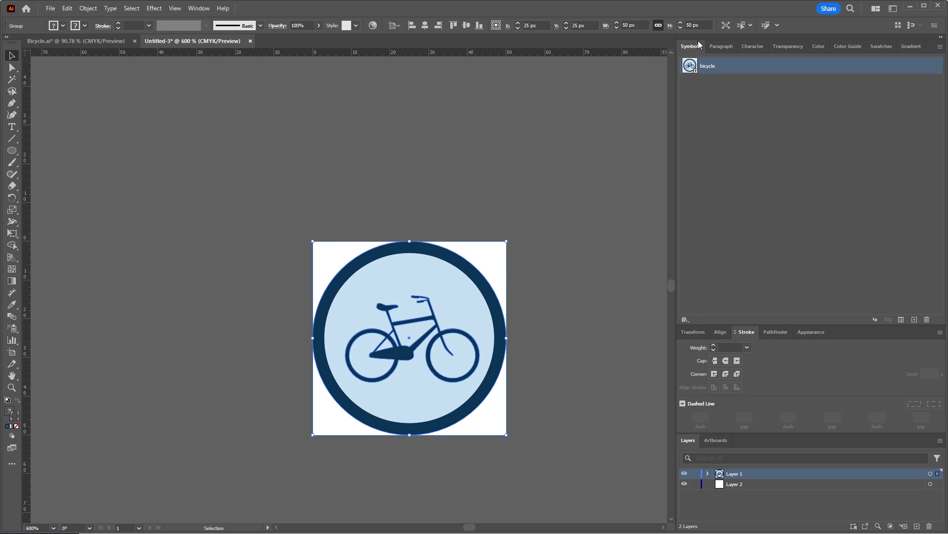
left_click(553, 188)
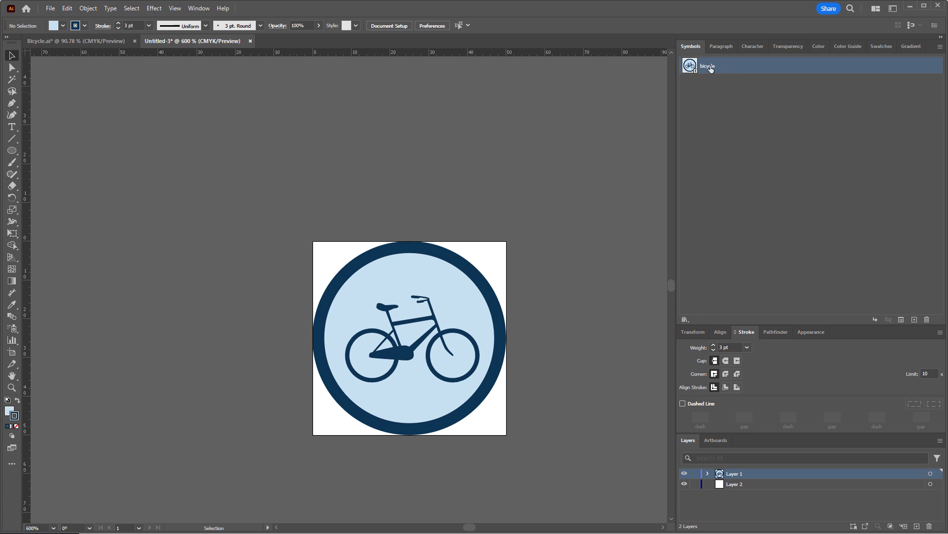
Select the bicycle compound path in Layer 1 and remove it, leaving the ringed circle
left_click(430, 275)
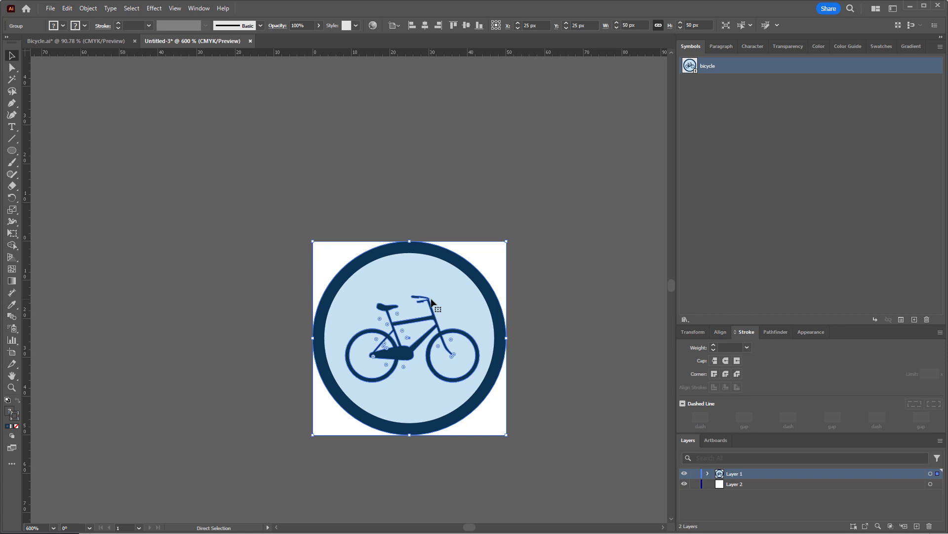
left_click(708, 473)
left_click(524, 245)
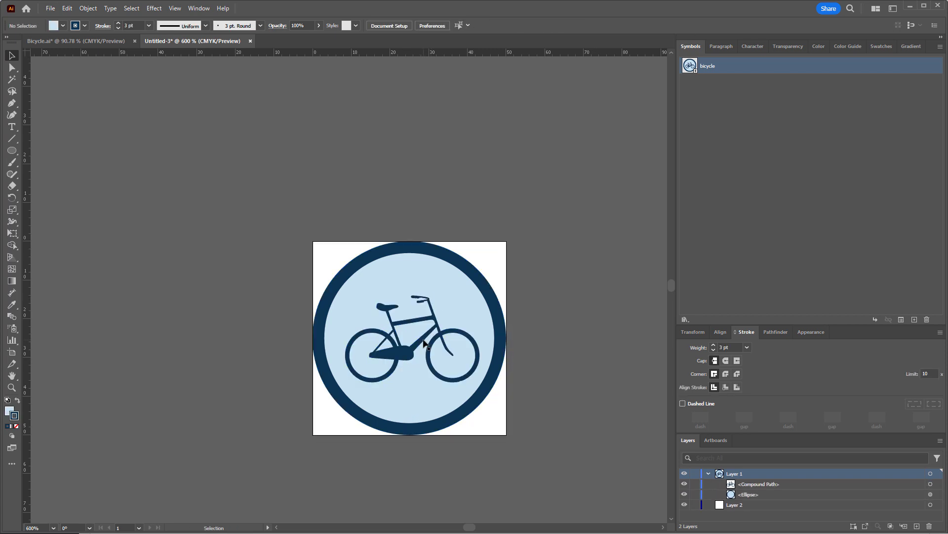
key("ctrl+z")
Type a letter P, enlarge it and move it into the centre of the circle
left_click(378, 348)
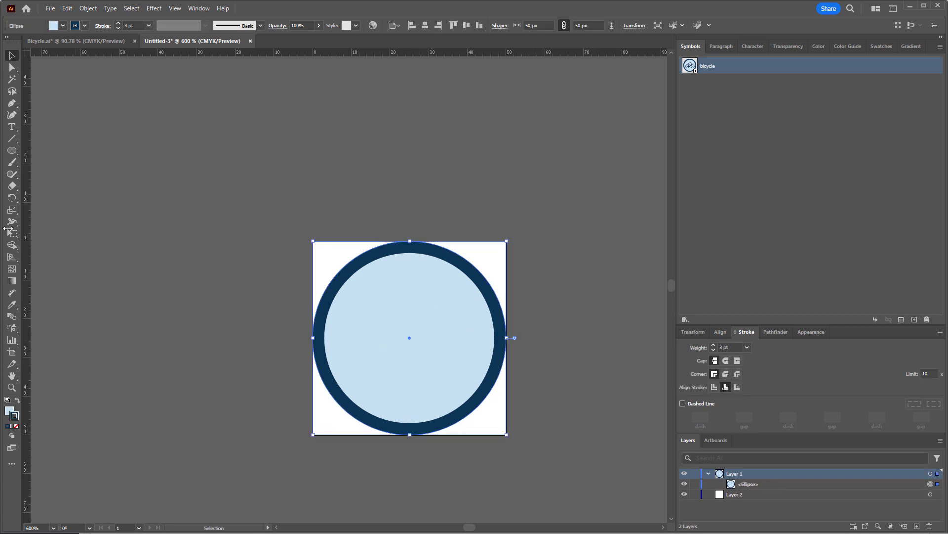
left_click(12, 127)
left_click(396, 139)
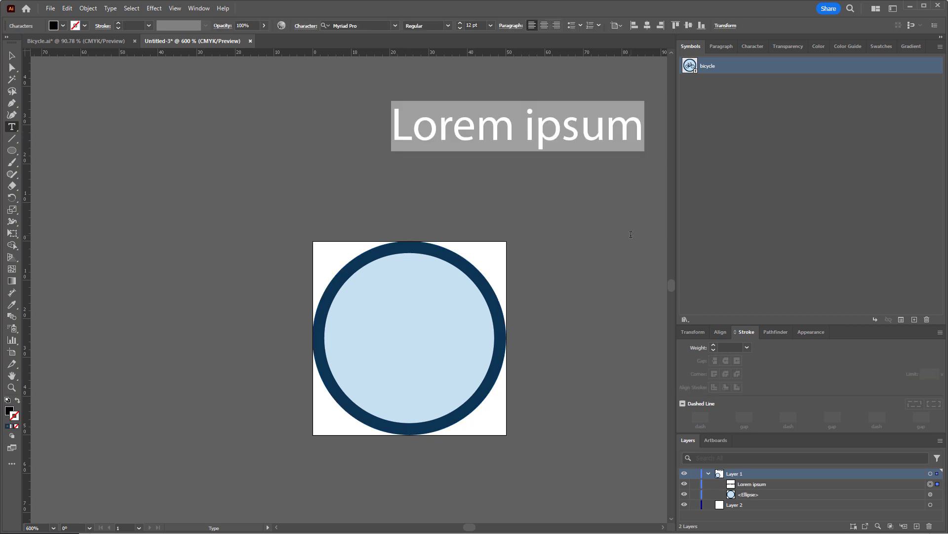
type("P")
left_click(12, 55)
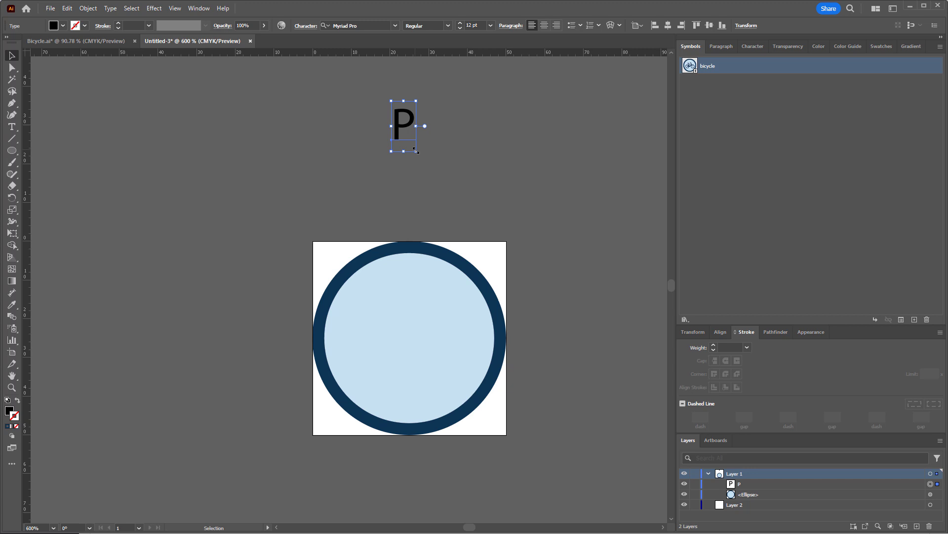
left_click_drag(416, 151, 438, 186)
left_click_drag(419, 128, 438, 344)
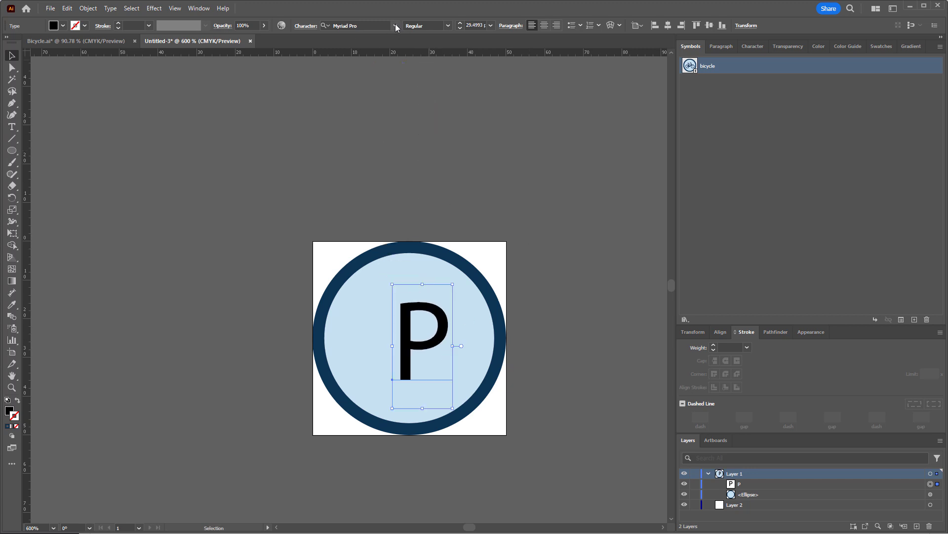
Set the P to Franklin Gothic Demi Cond in the ring's dark blue, outline it, and select all
left_click(395, 25)
left_click(401, 94)
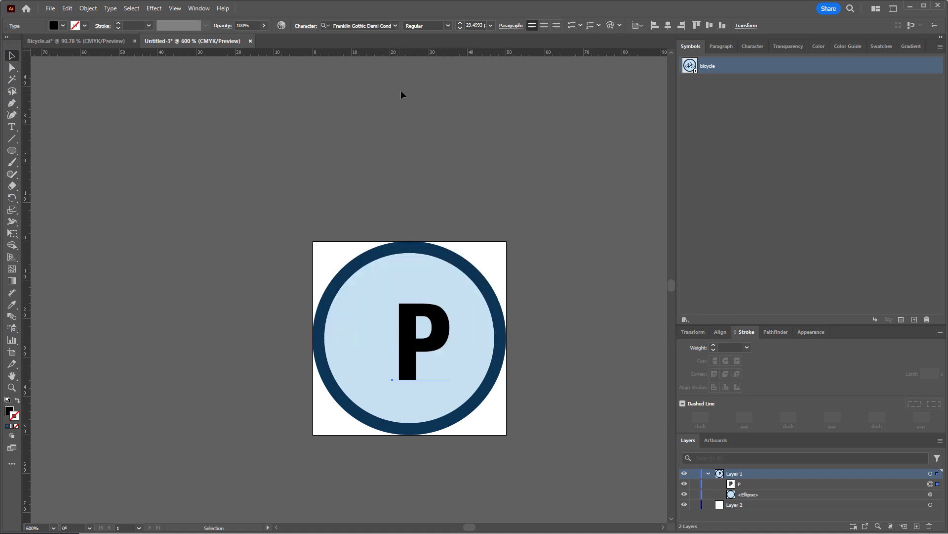
key("i")
left_click(449, 294)
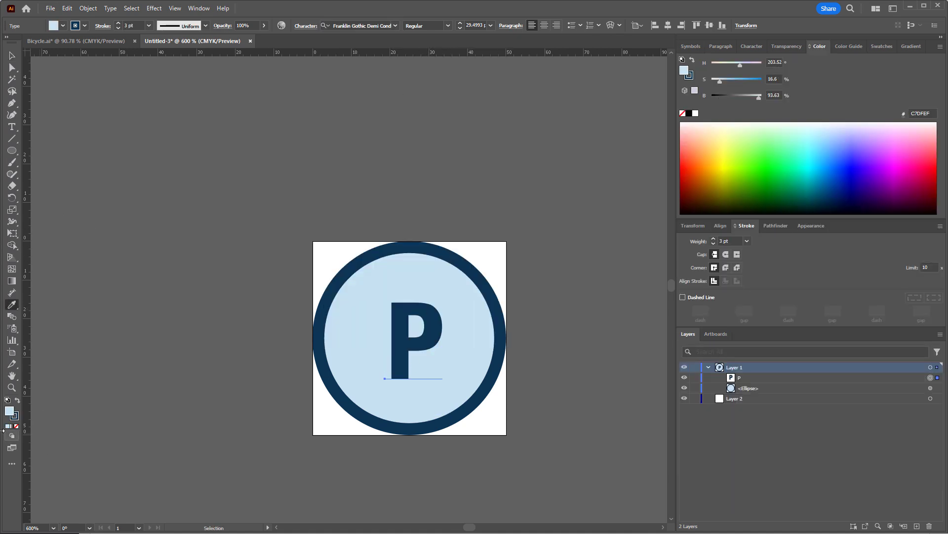
key("v")
key("ctrl+shift+o")
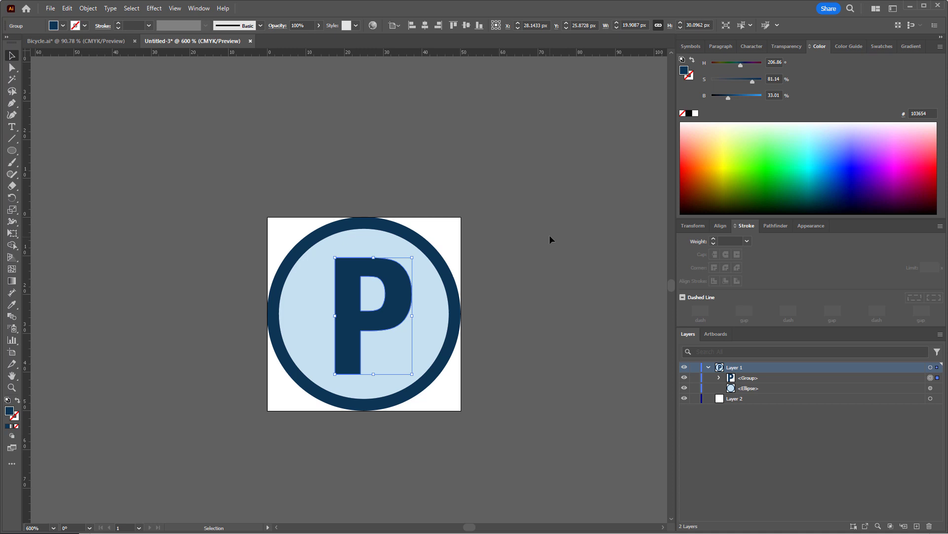
key("ctrl+a")
key("shift+ctrl+F11")
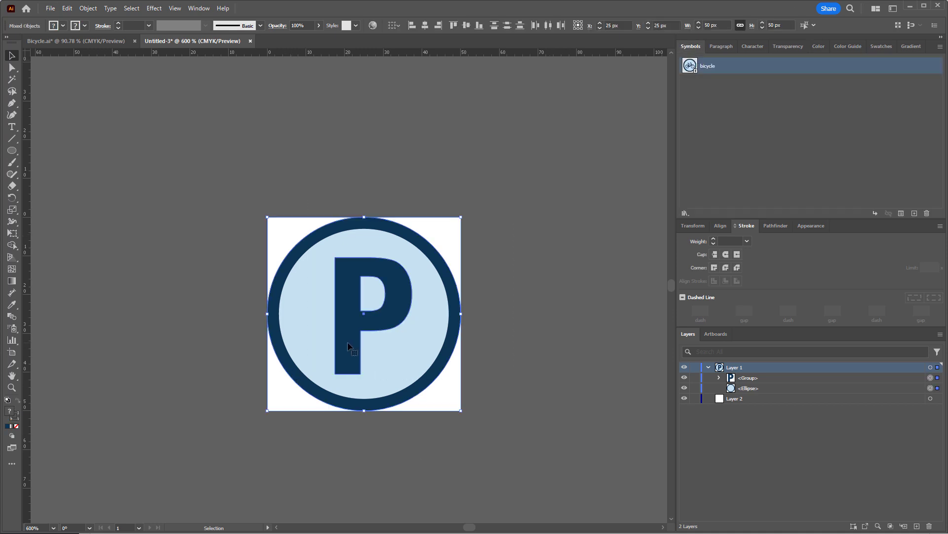
Make the P-in-circle artwork a symbol named 'cars', then delete its canvas instance
left_click_drag(348, 345, 721, 93)
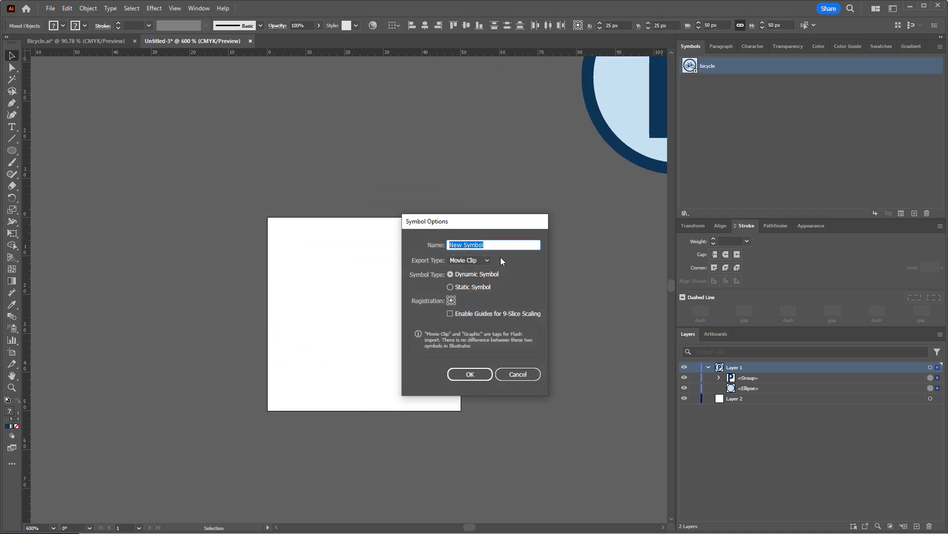
type("cars")
left_click(468, 374)
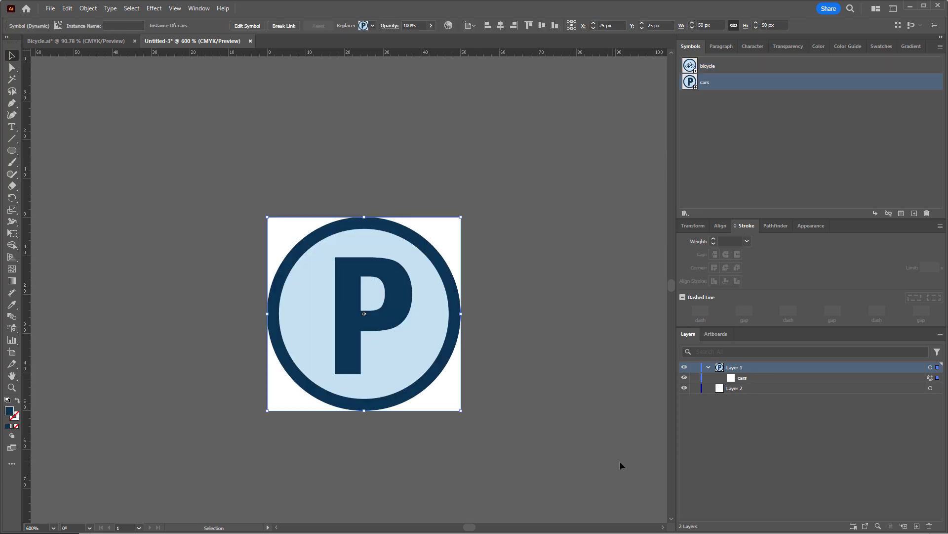
left_click(543, 343)
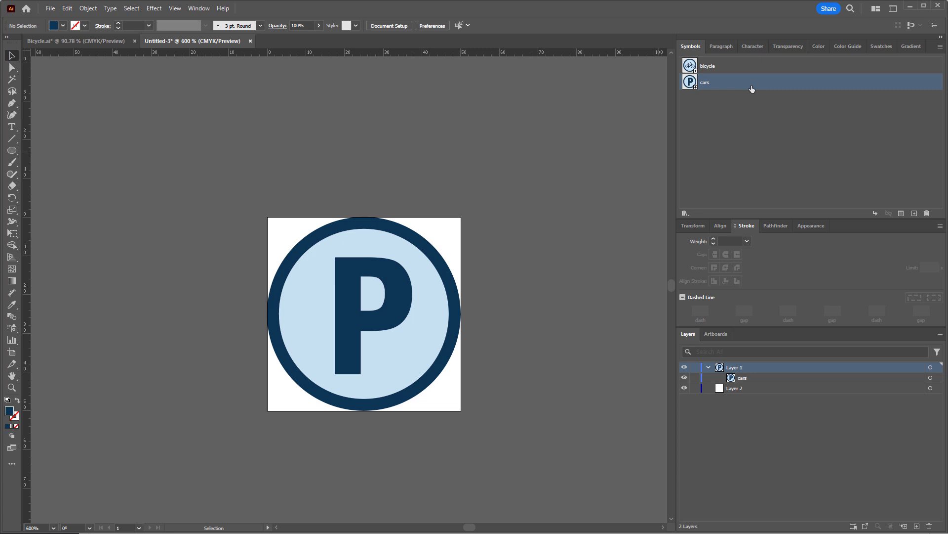
left_click(345, 317)
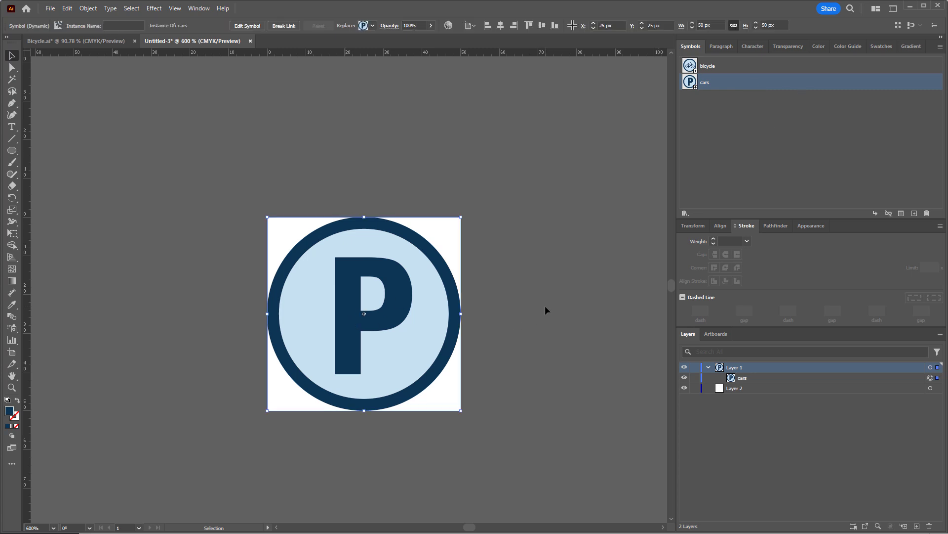
key("Delete")
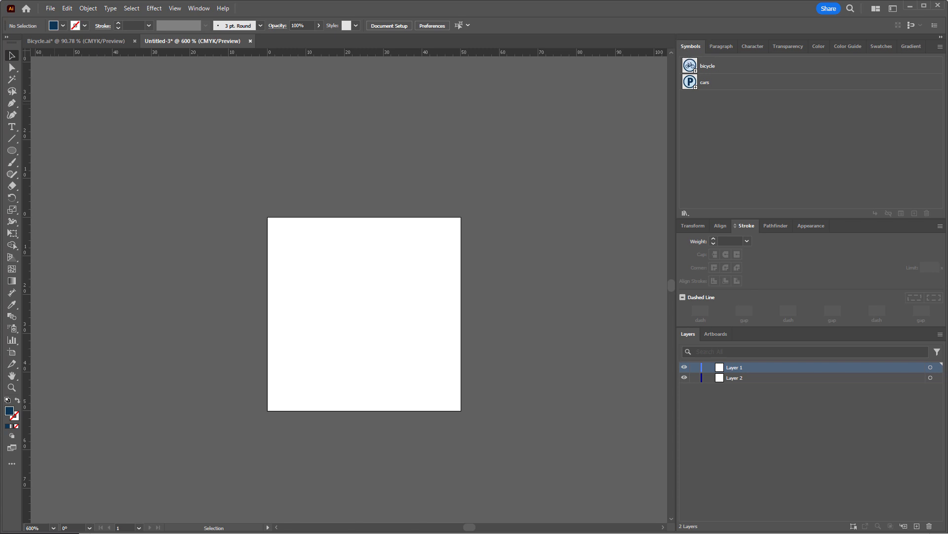
Save the symbols as library 'transportation_infrastructure_symbols', then place one bicycle and one cars instance
left_click(940, 47)
left_click(885, 373)
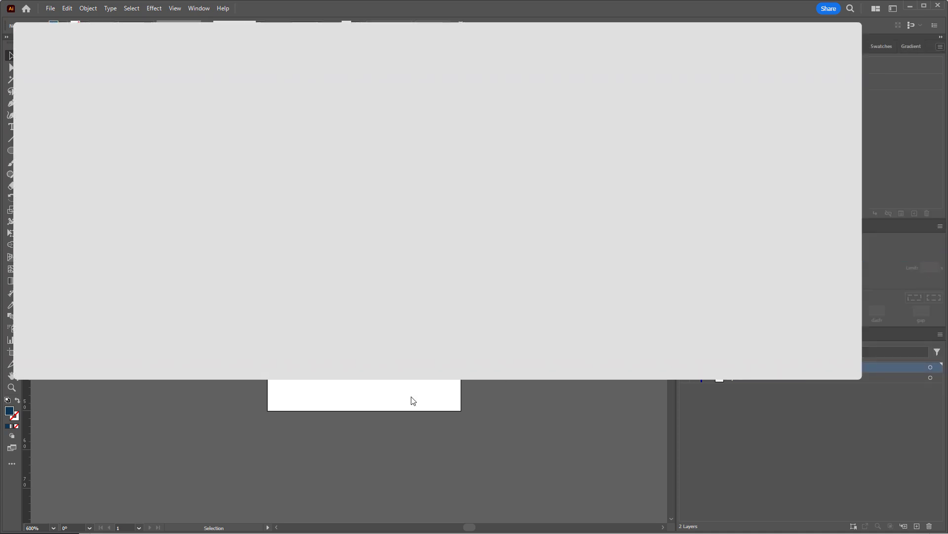
type("transportation_infrastructure_symbols")
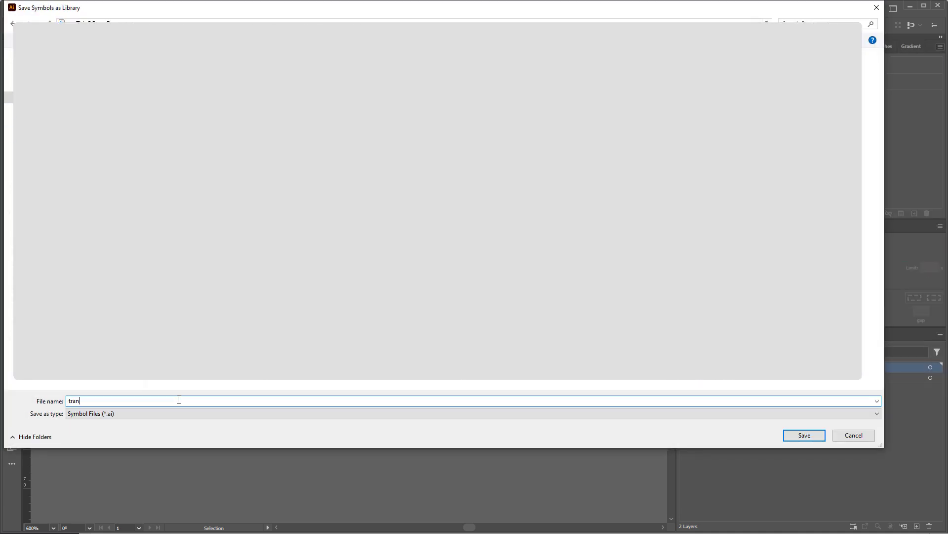
left_click(803, 434)
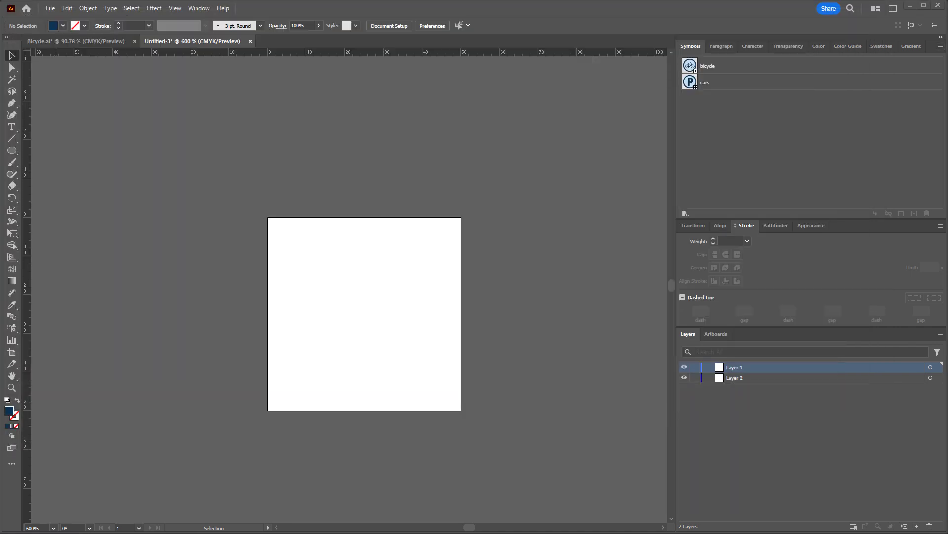
left_click_drag(716, 66, 379, 193)
left_click_drag(743, 88, 443, 388)
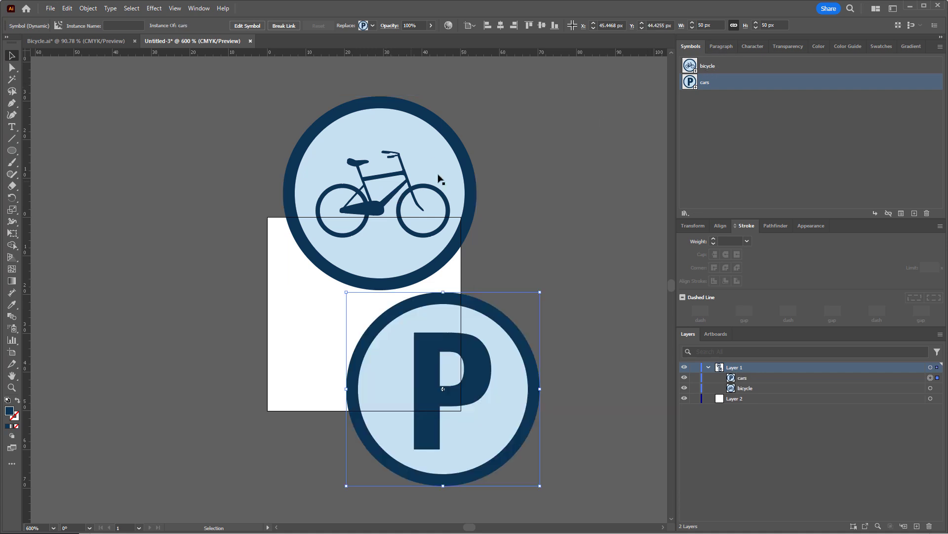